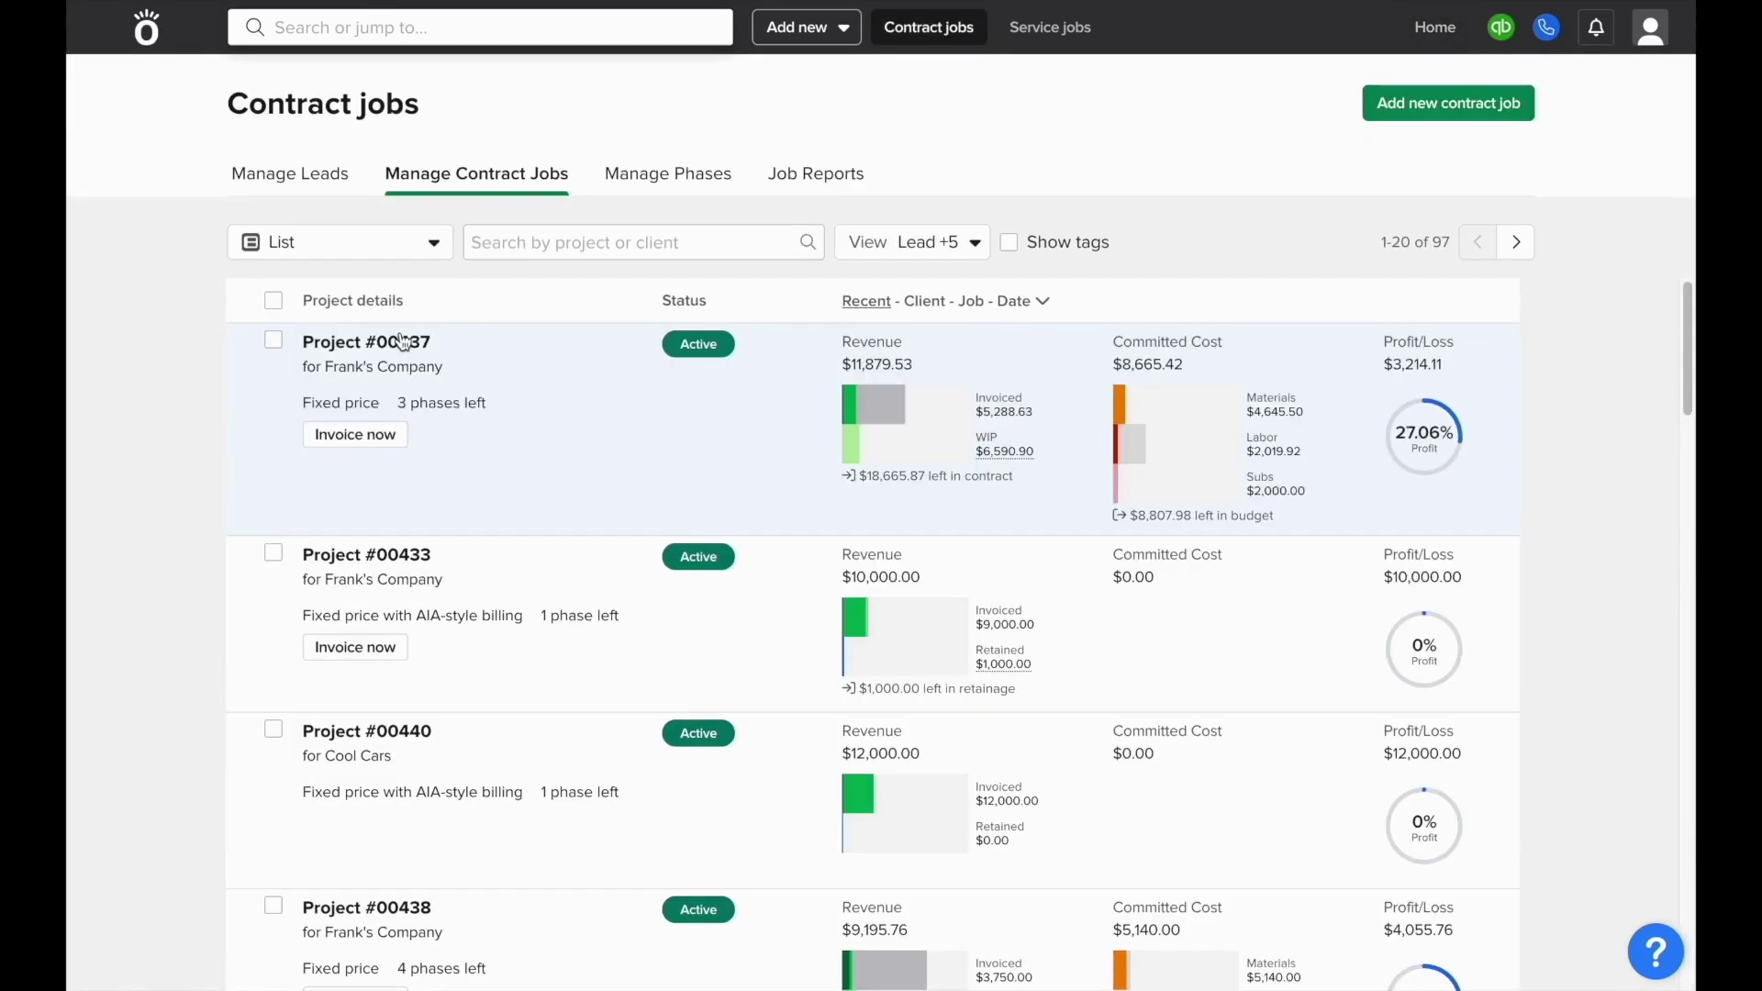
Step: Open Project #00437's phase plan and expand '1. Demolition' to show its Materials, Labor and Subcontractors costs
click(443, 406)
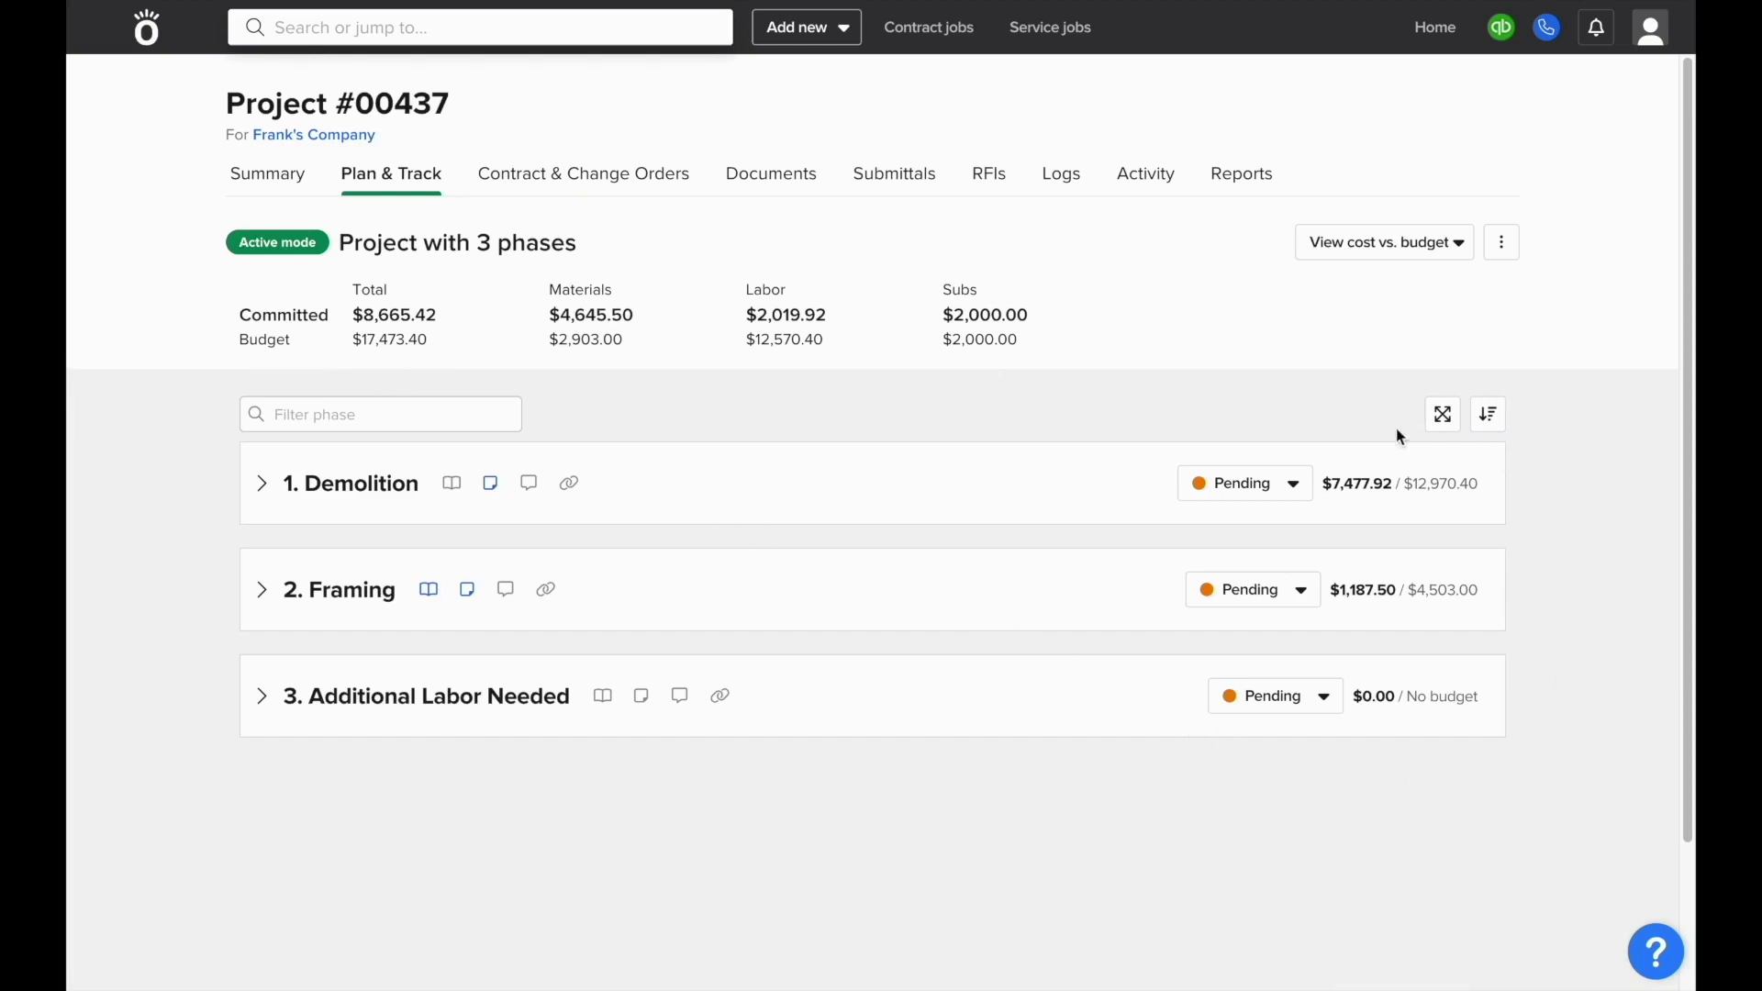
click(265, 489)
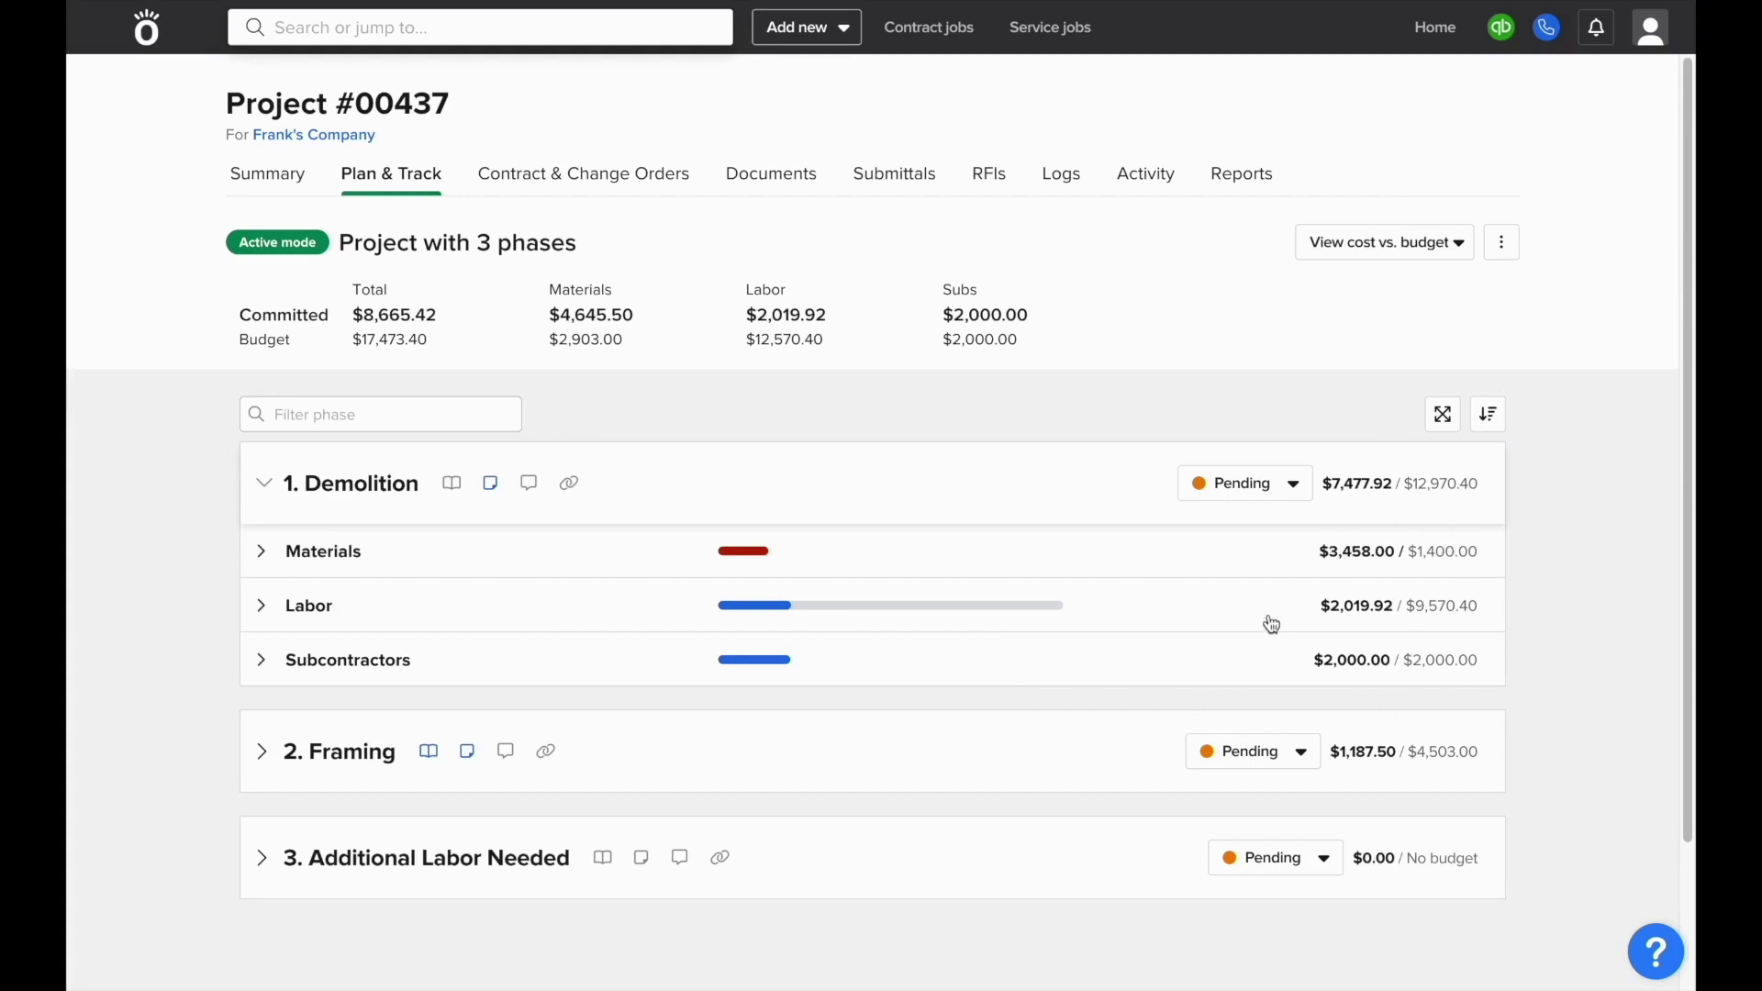
Step: Expand Demolition's Materials items and Labor hours for Foreman (9:00/40:00) and Tradesman (29:25/120:00)
click(261, 556)
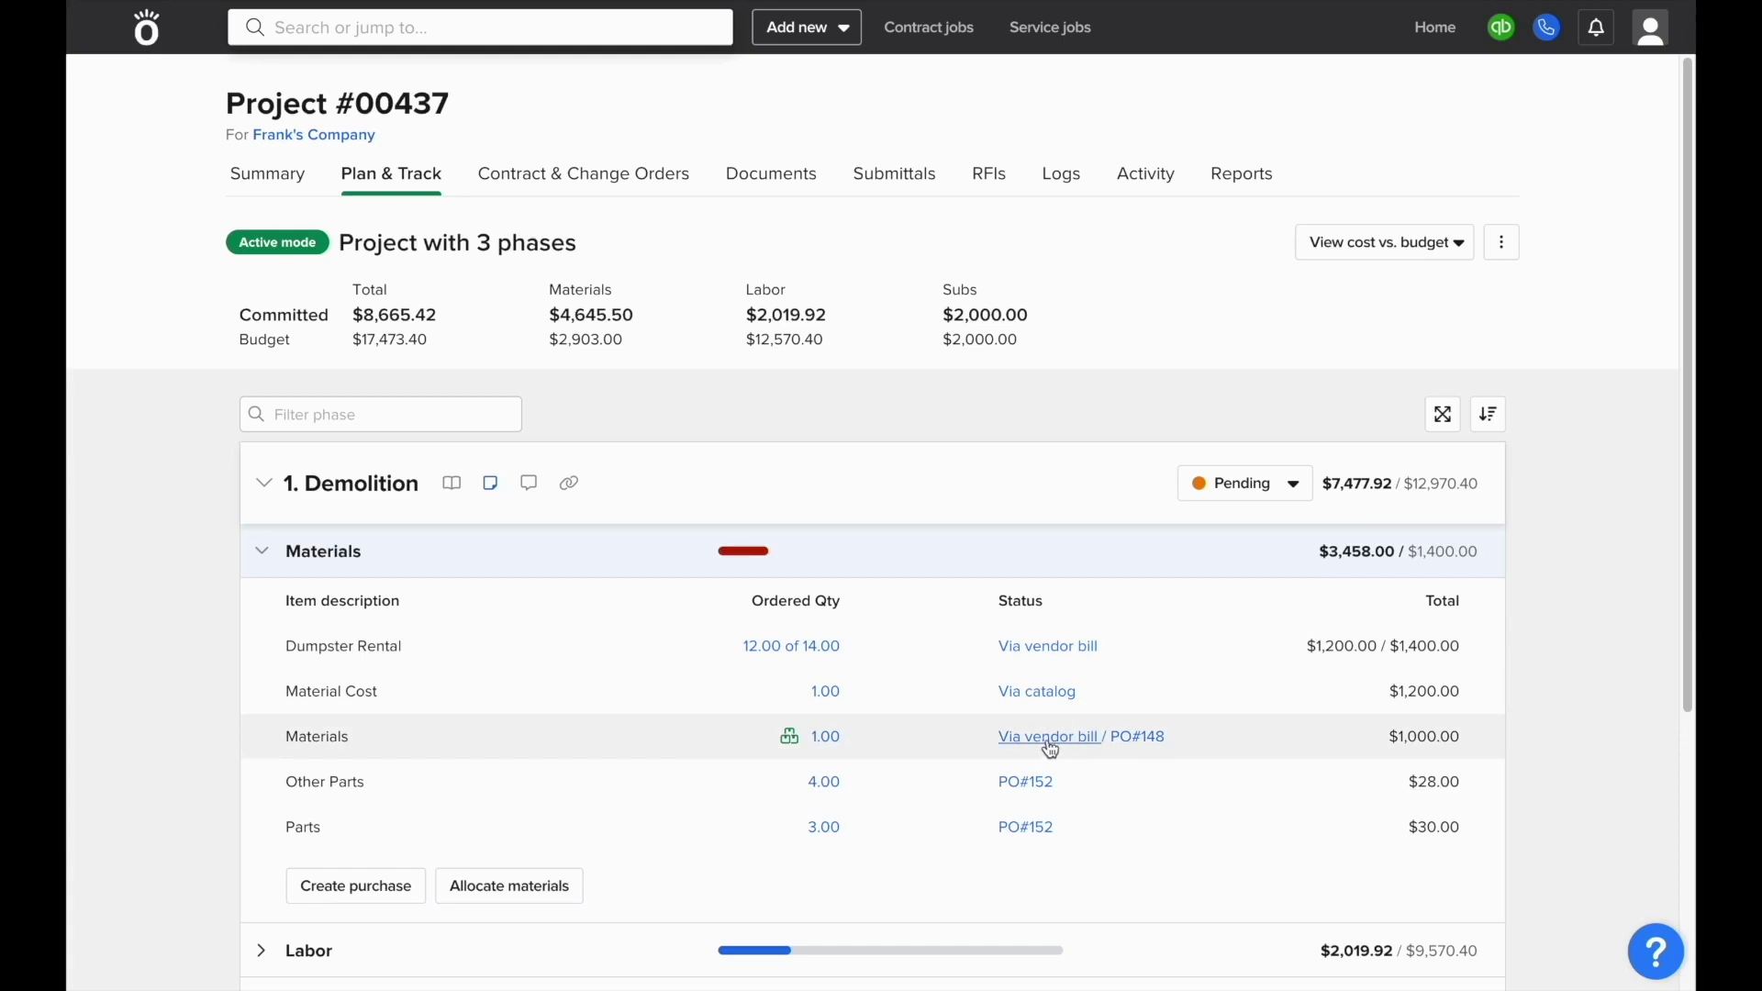
scroll(1055, 745, down, 3)
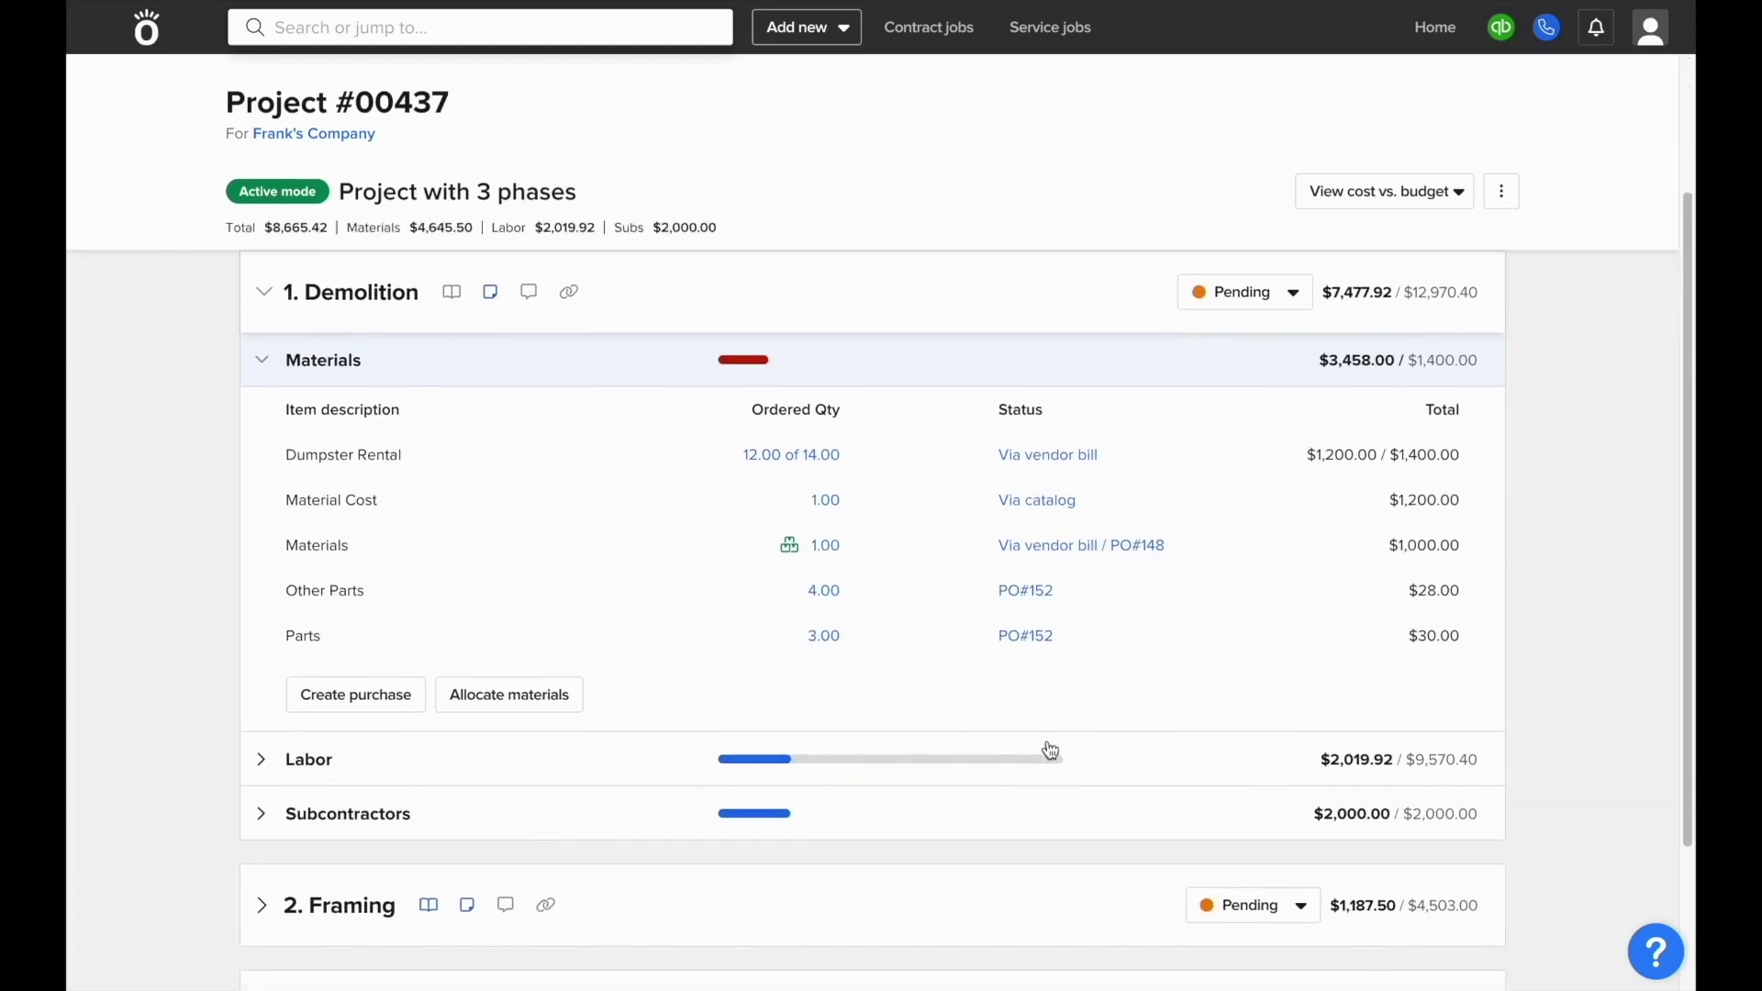
click(1049, 751)
scroll(1051, 752, down, 3)
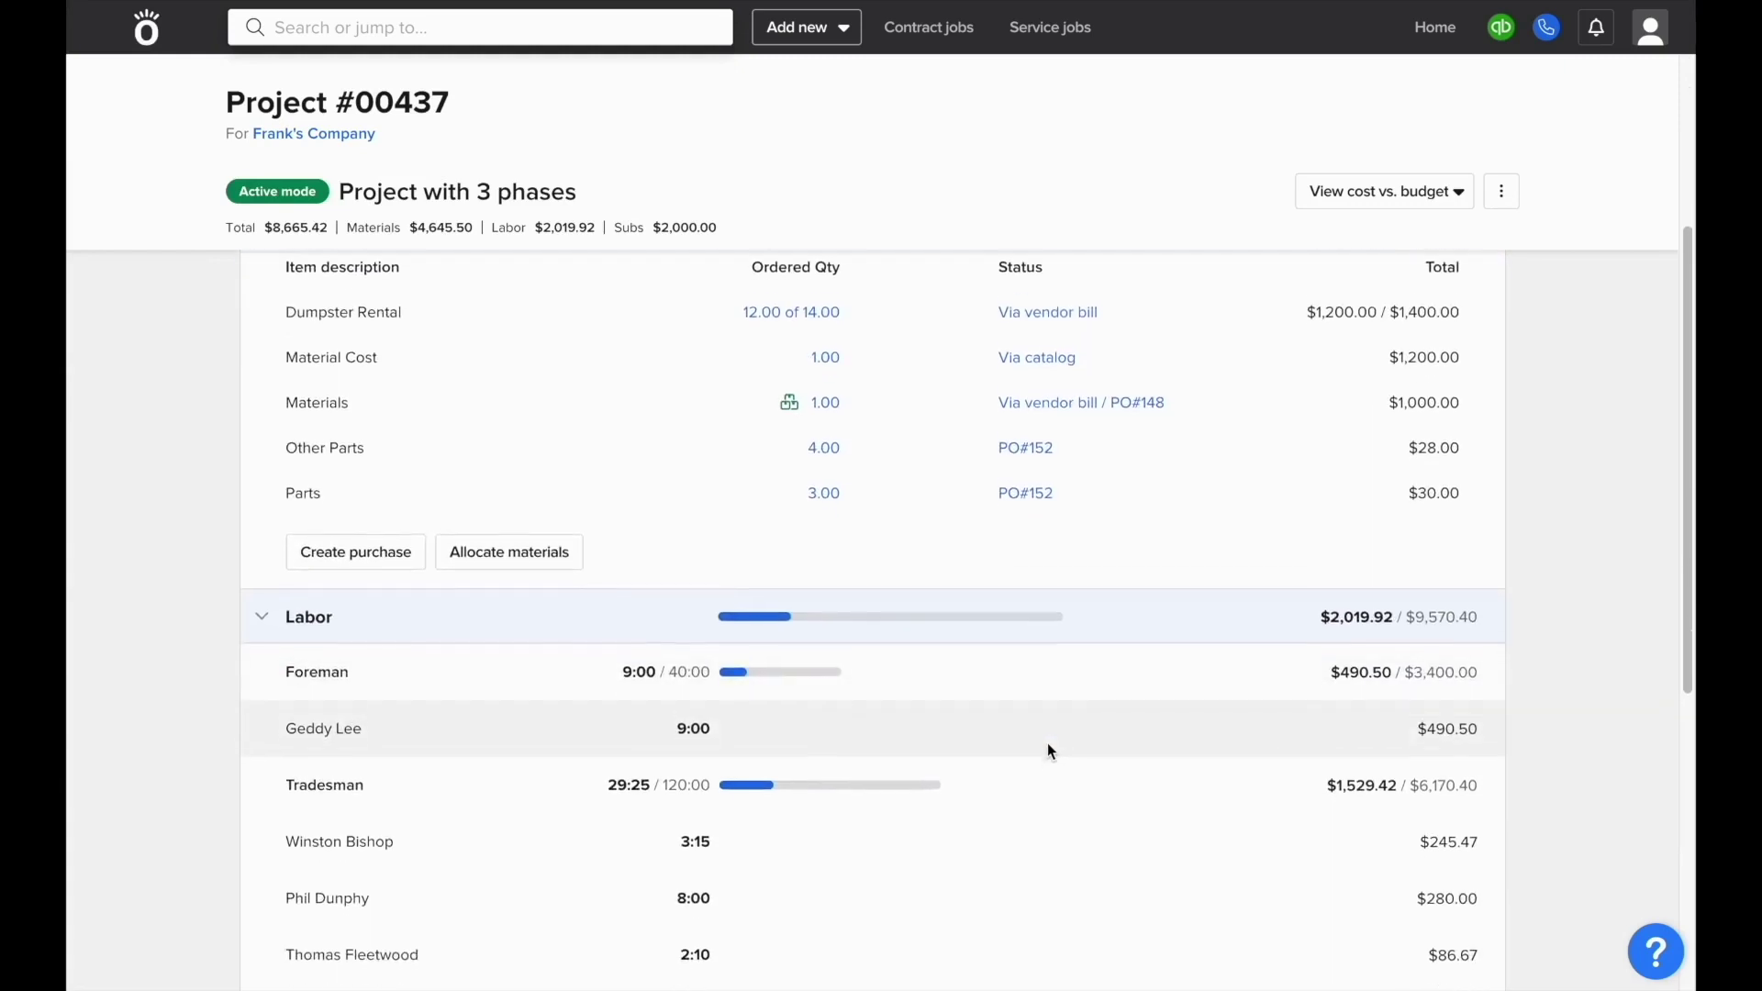
scroll(1048, 750, down, 1)
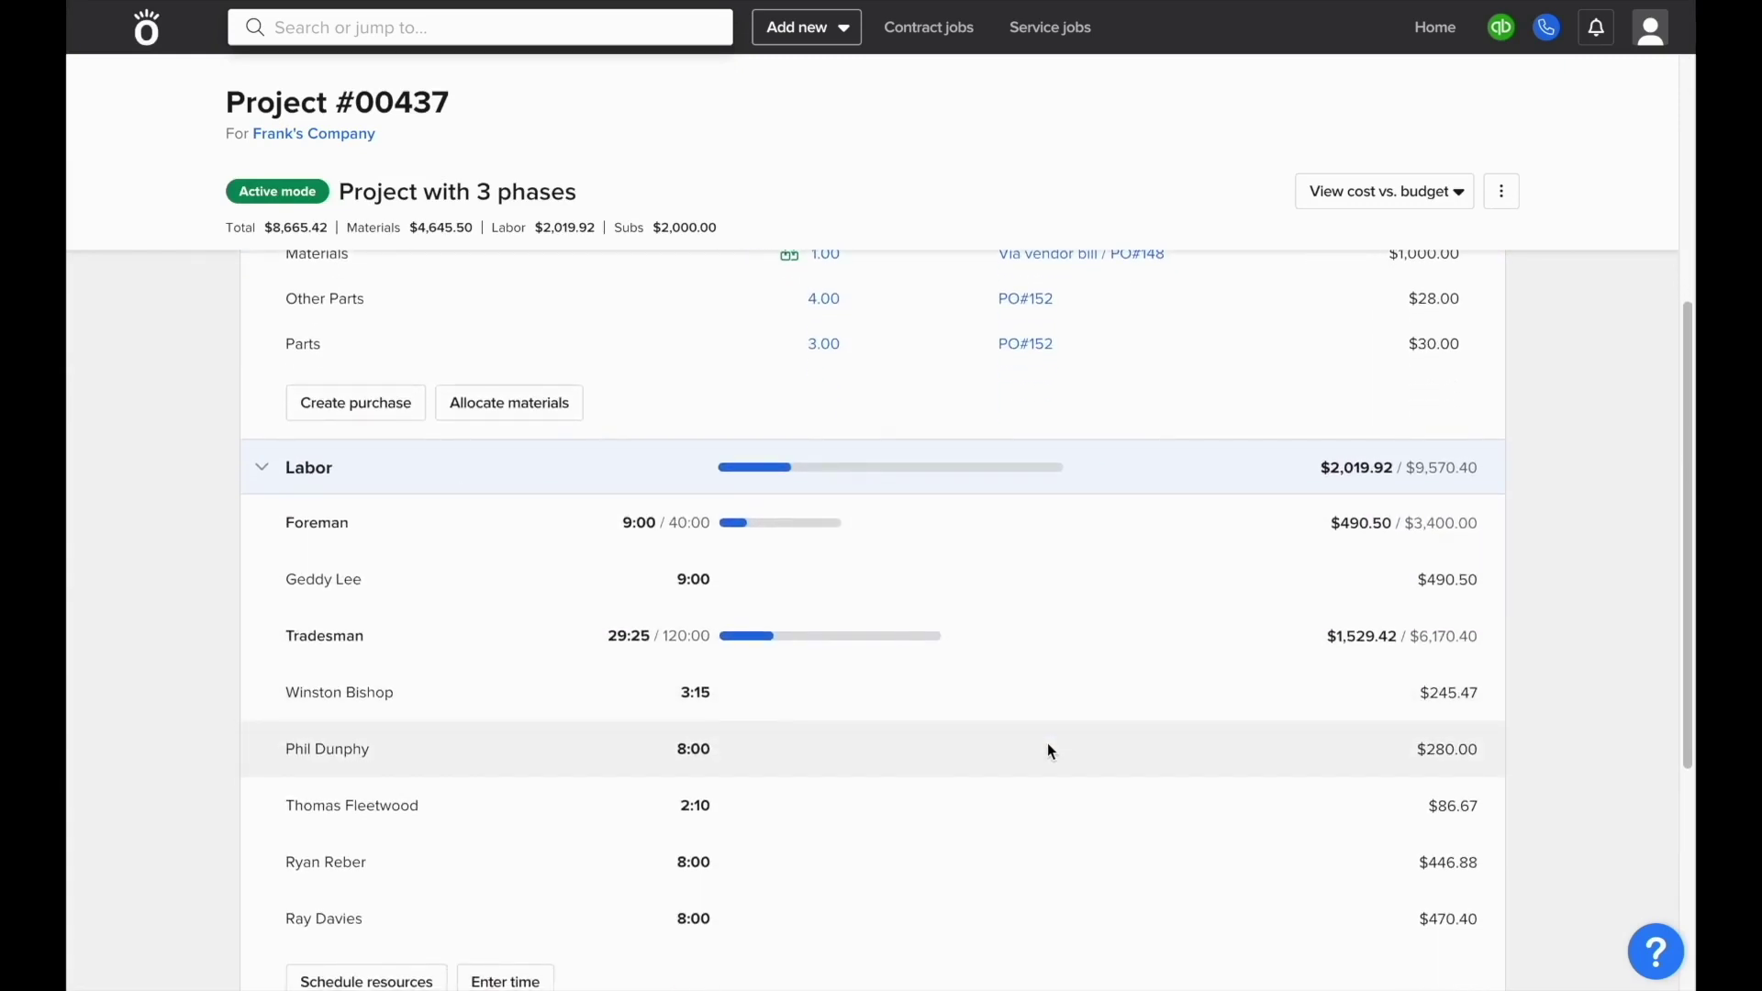
Step: Create Project #00437's P&L report from the project actions menu, then return to the summary
click(1500, 195)
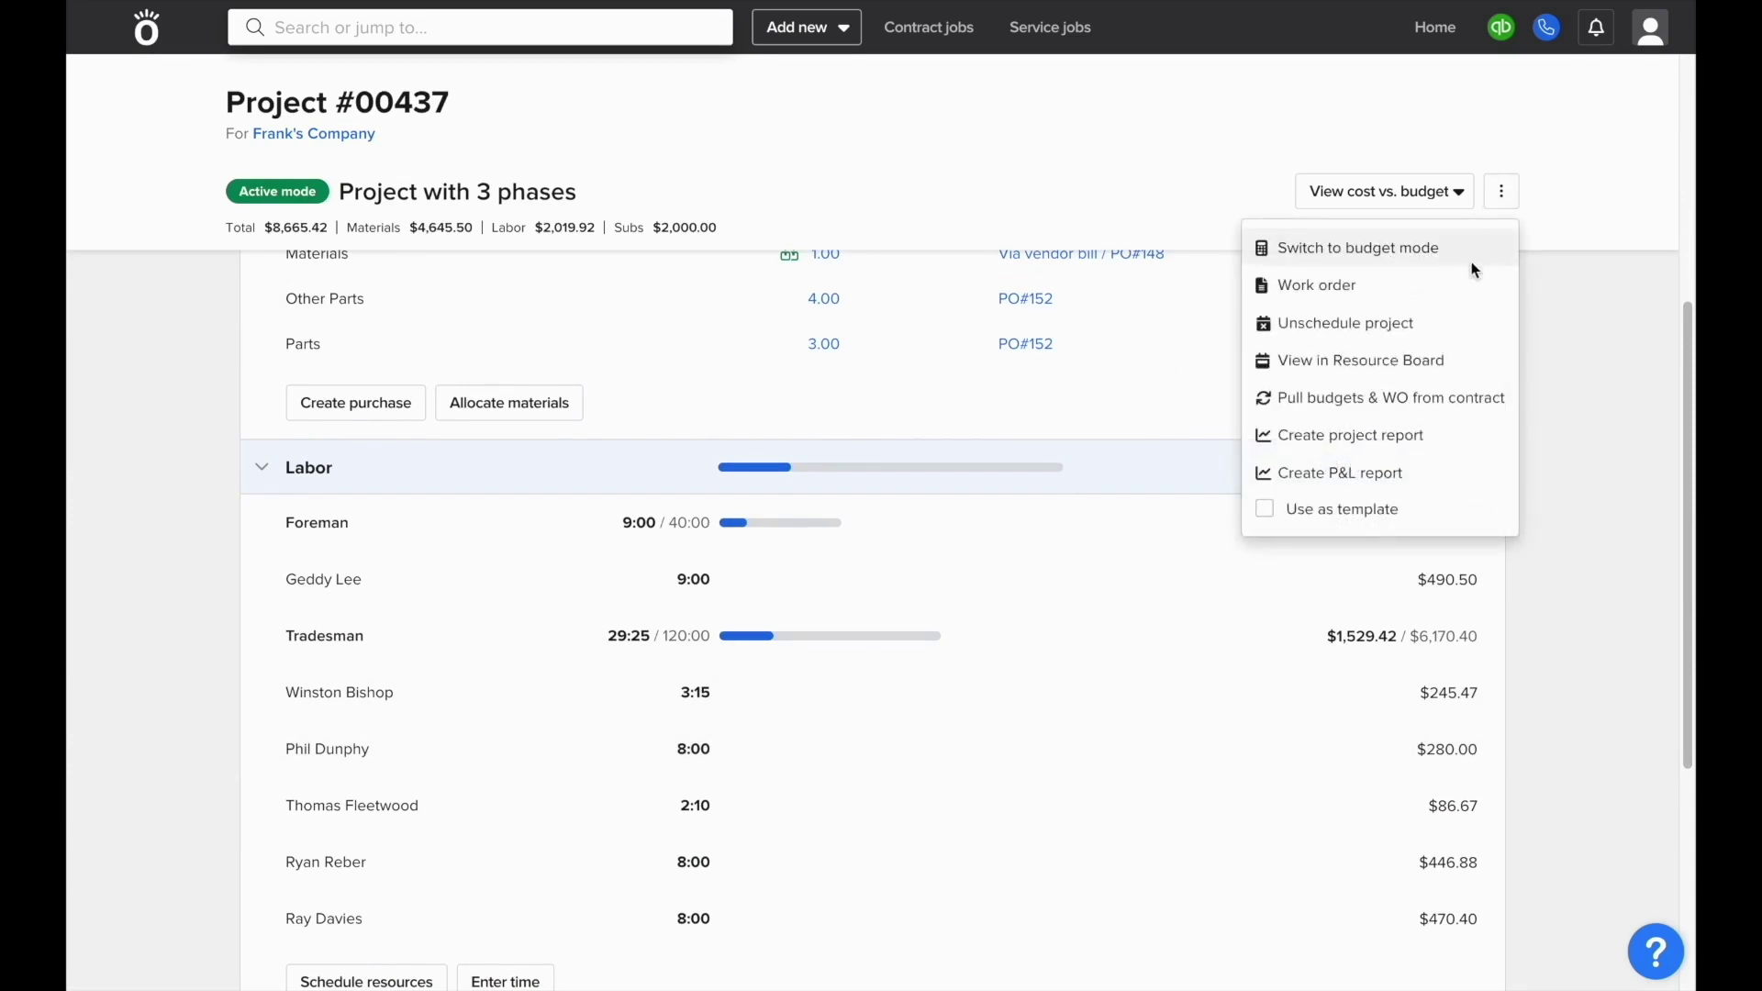
click(1413, 474)
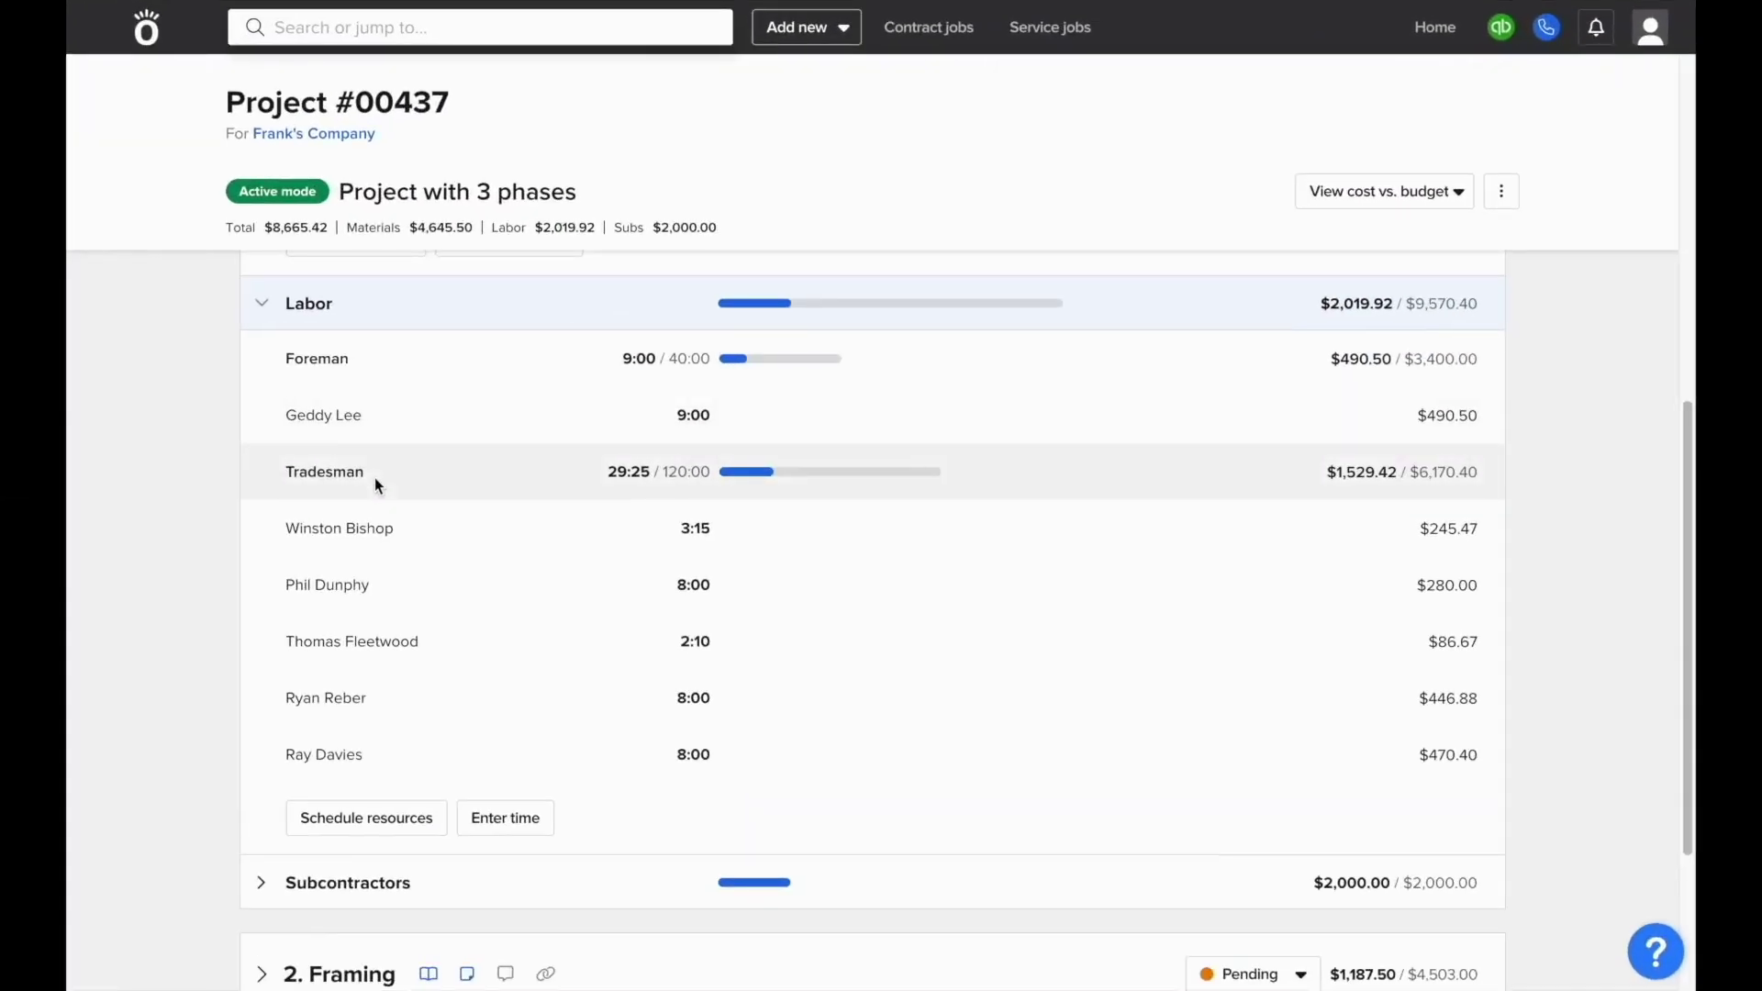
scroll(374, 478, up, 7)
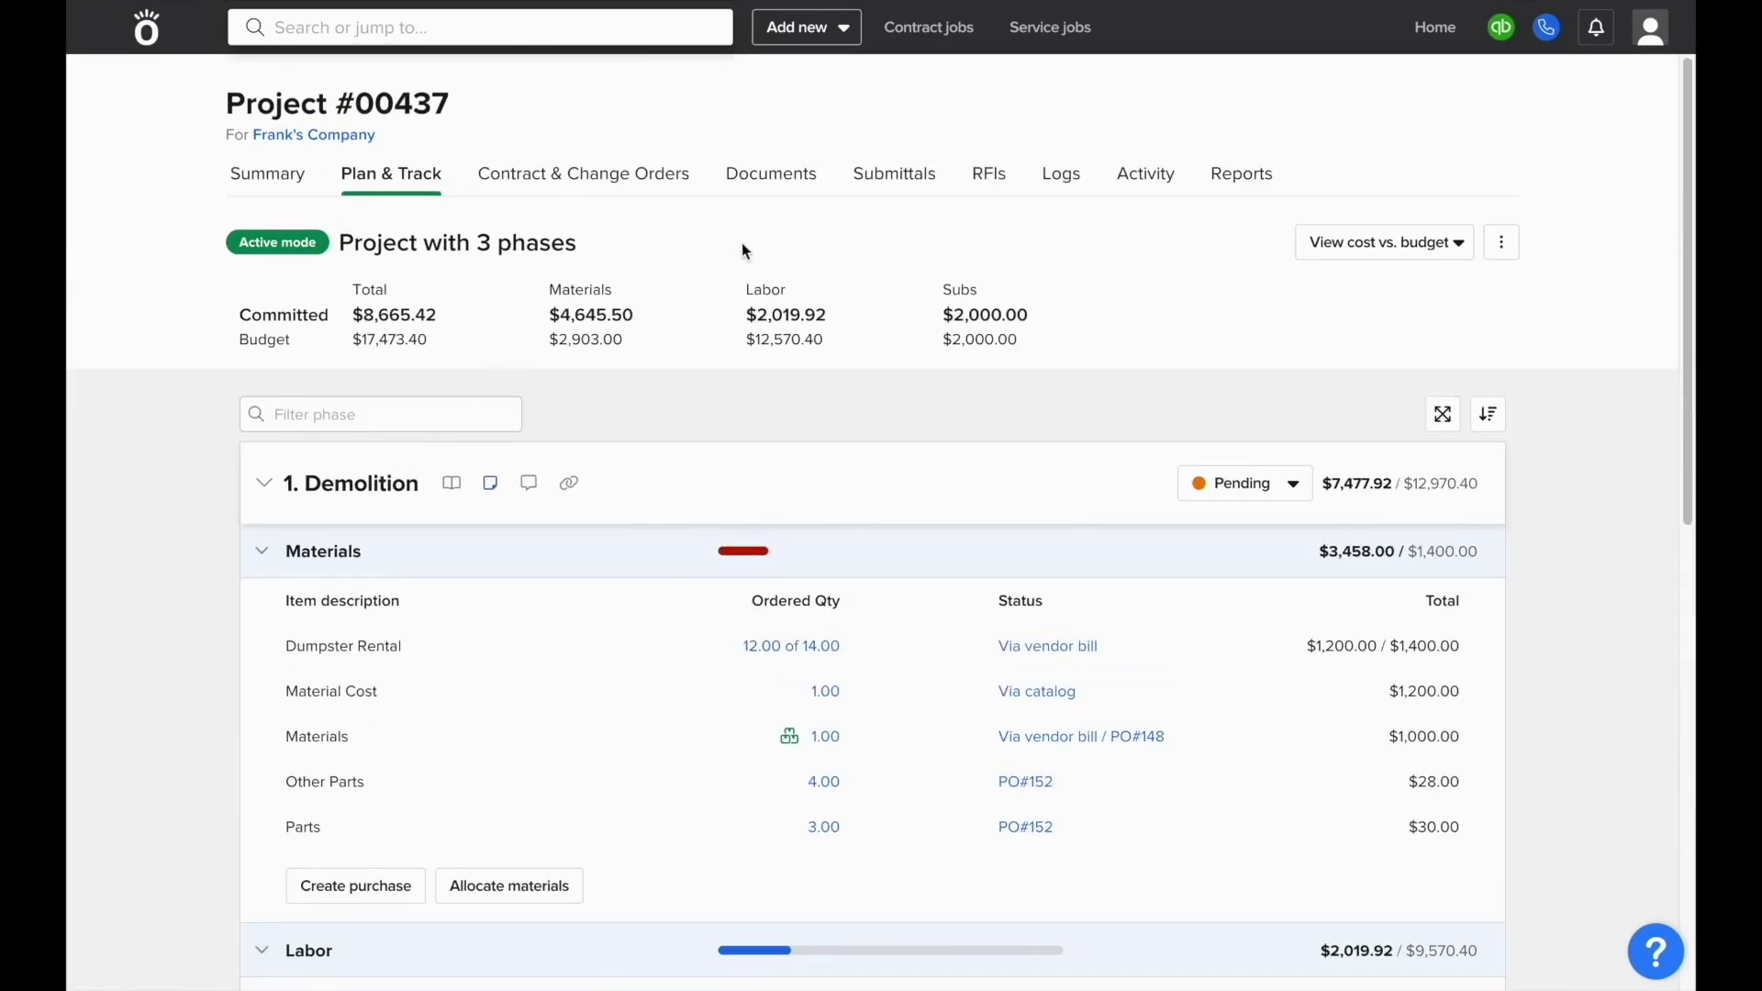
Step: Download Project #00437's Project Summary Excel report from its Reports tab
click(1250, 184)
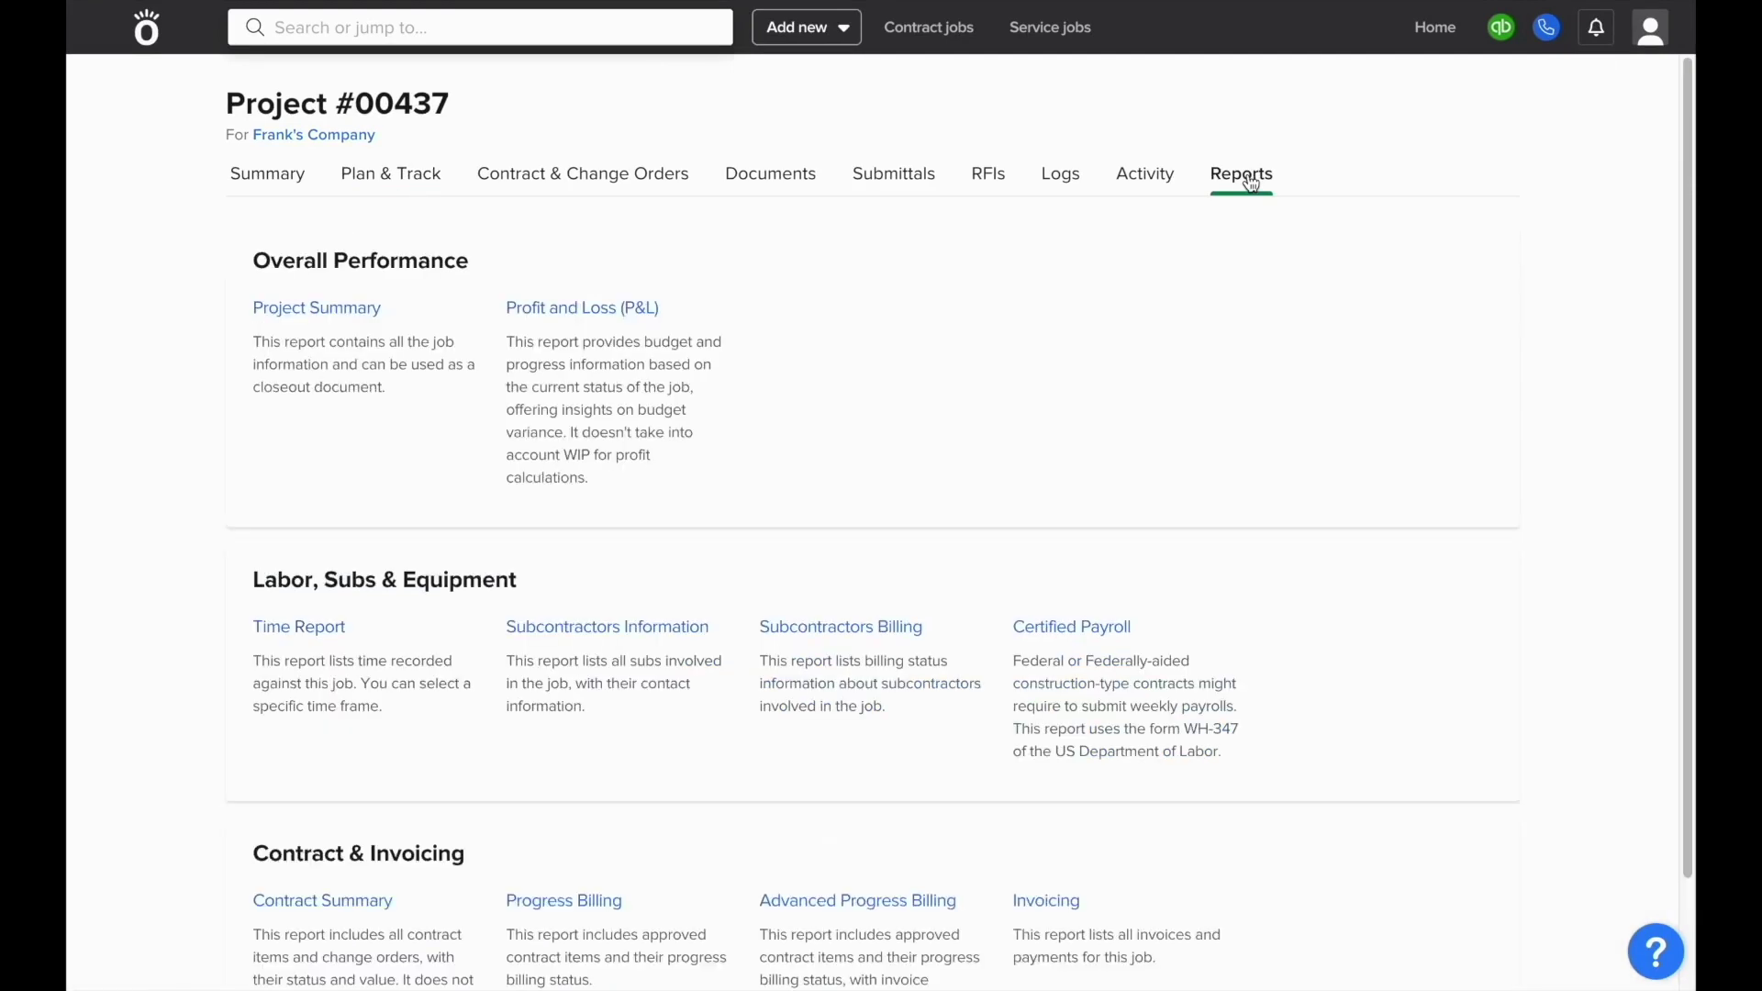
click(274, 322)
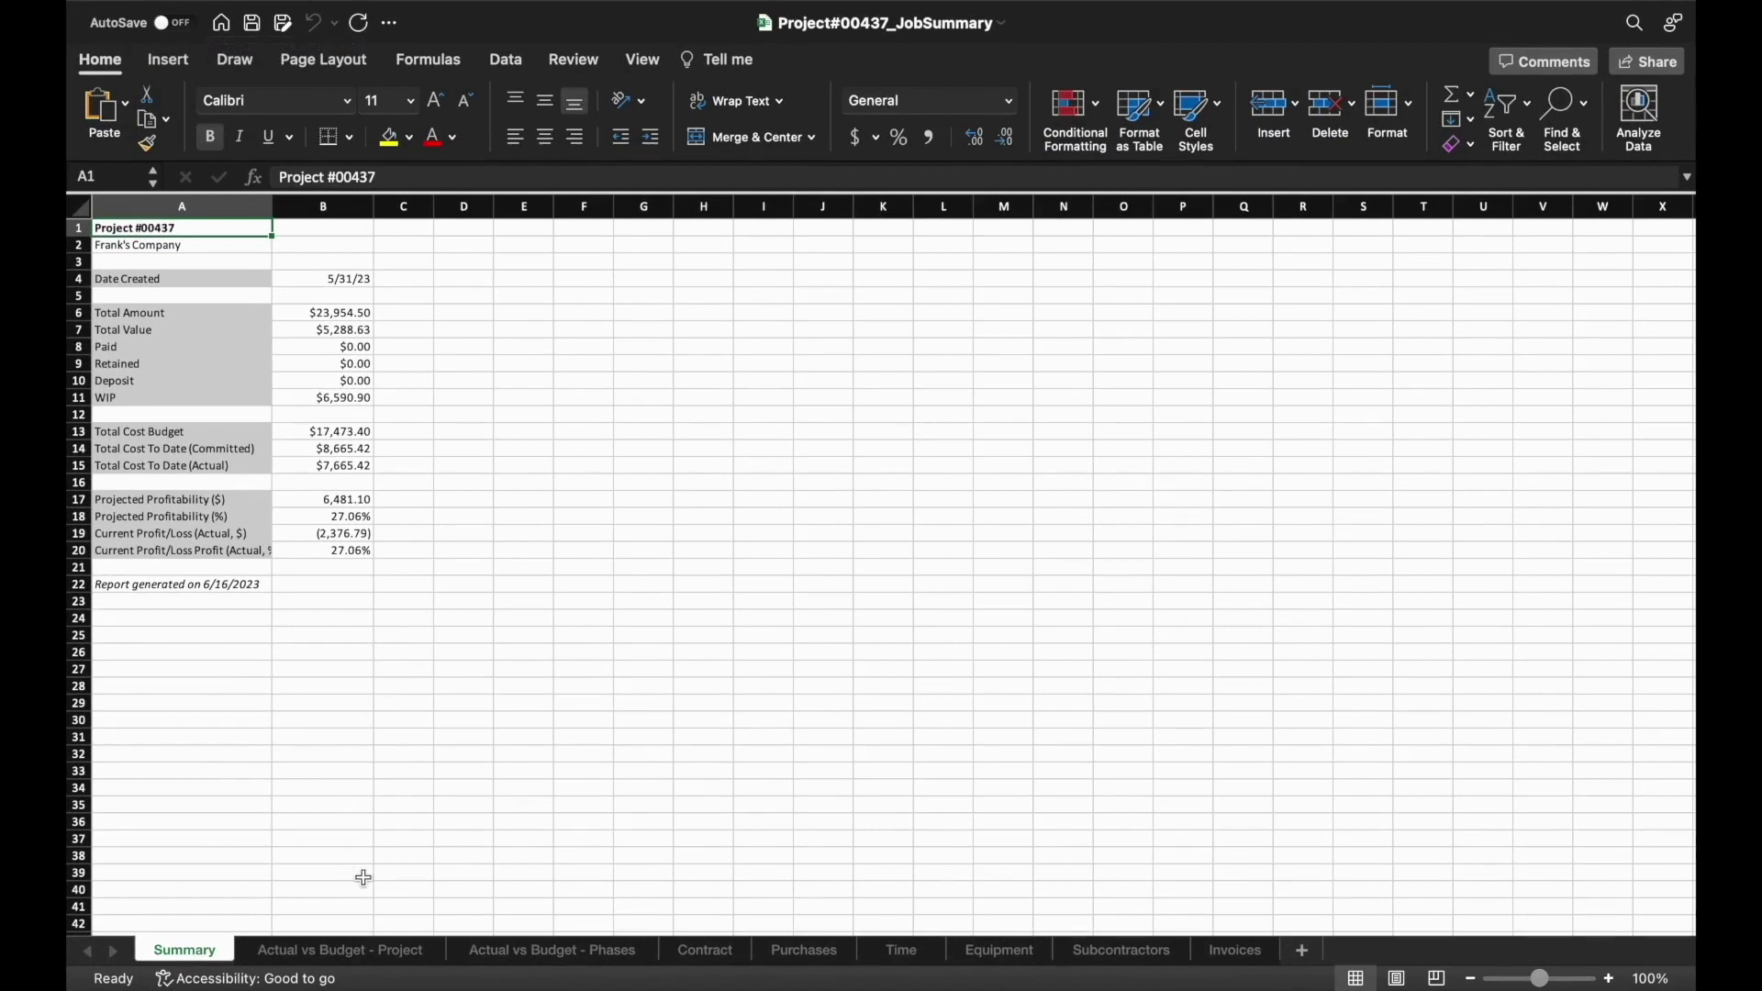
Step: Review the Actual vs Budget Project and Phases, Contract, Purchases, Time and Invoices sheets in turn
click(341, 955)
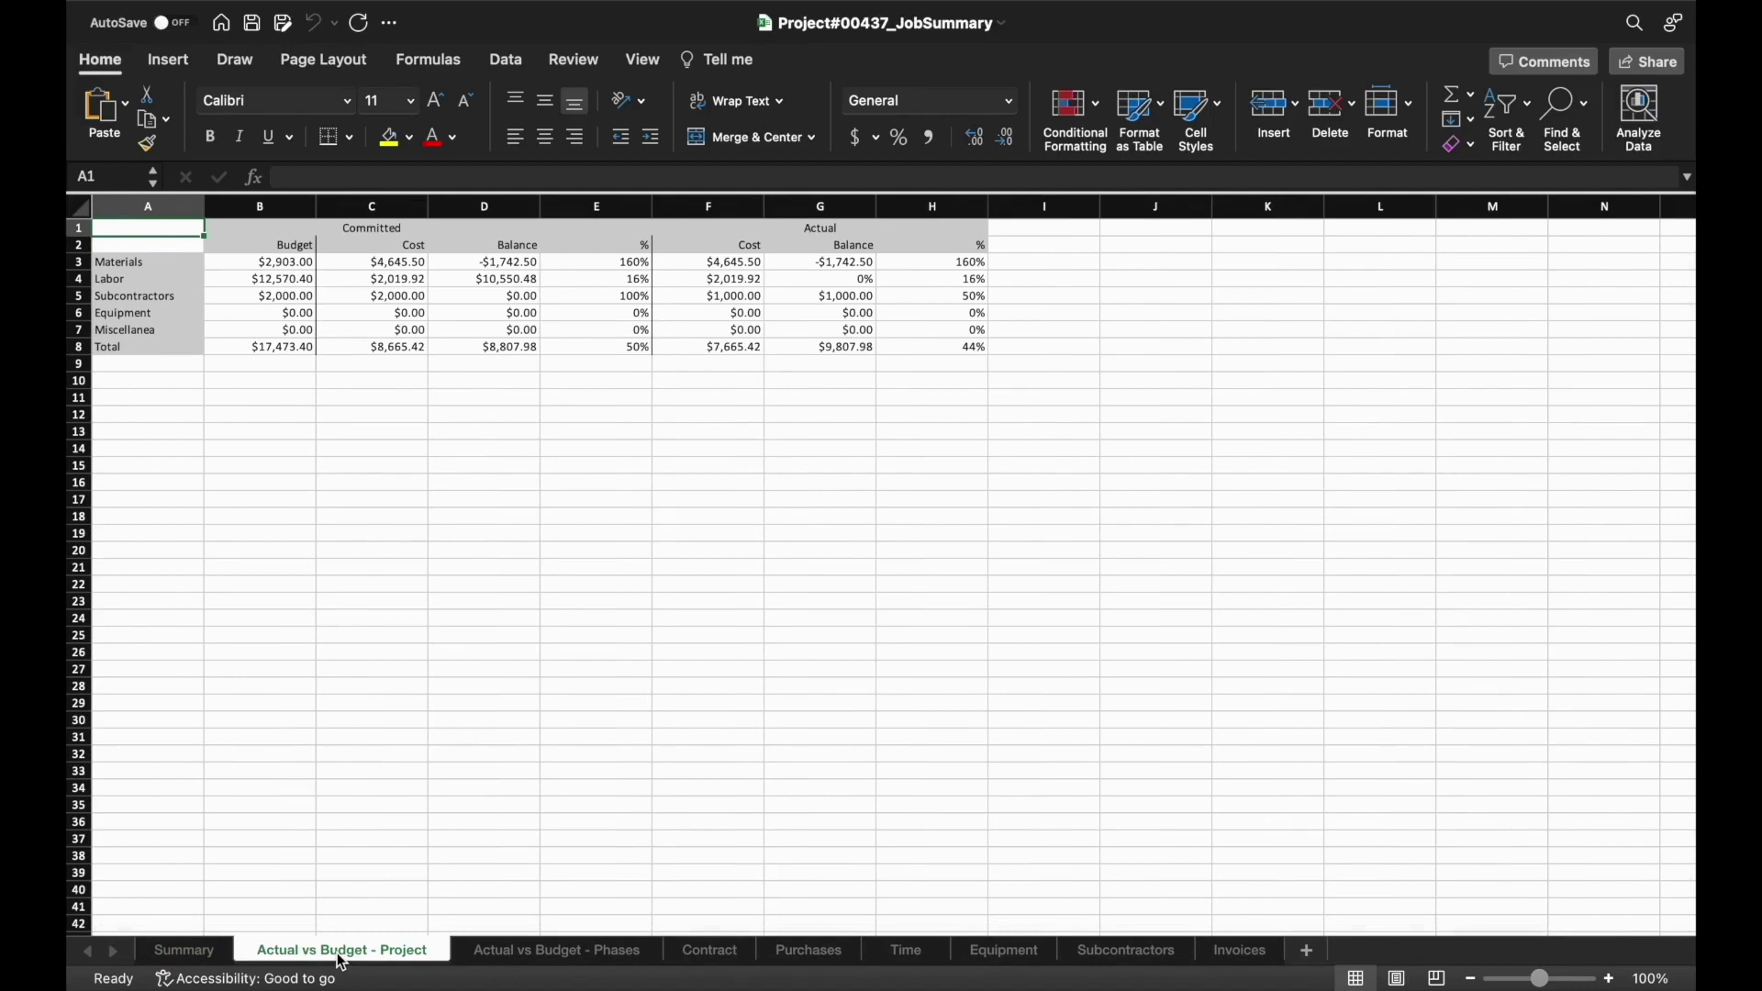
click(521, 955)
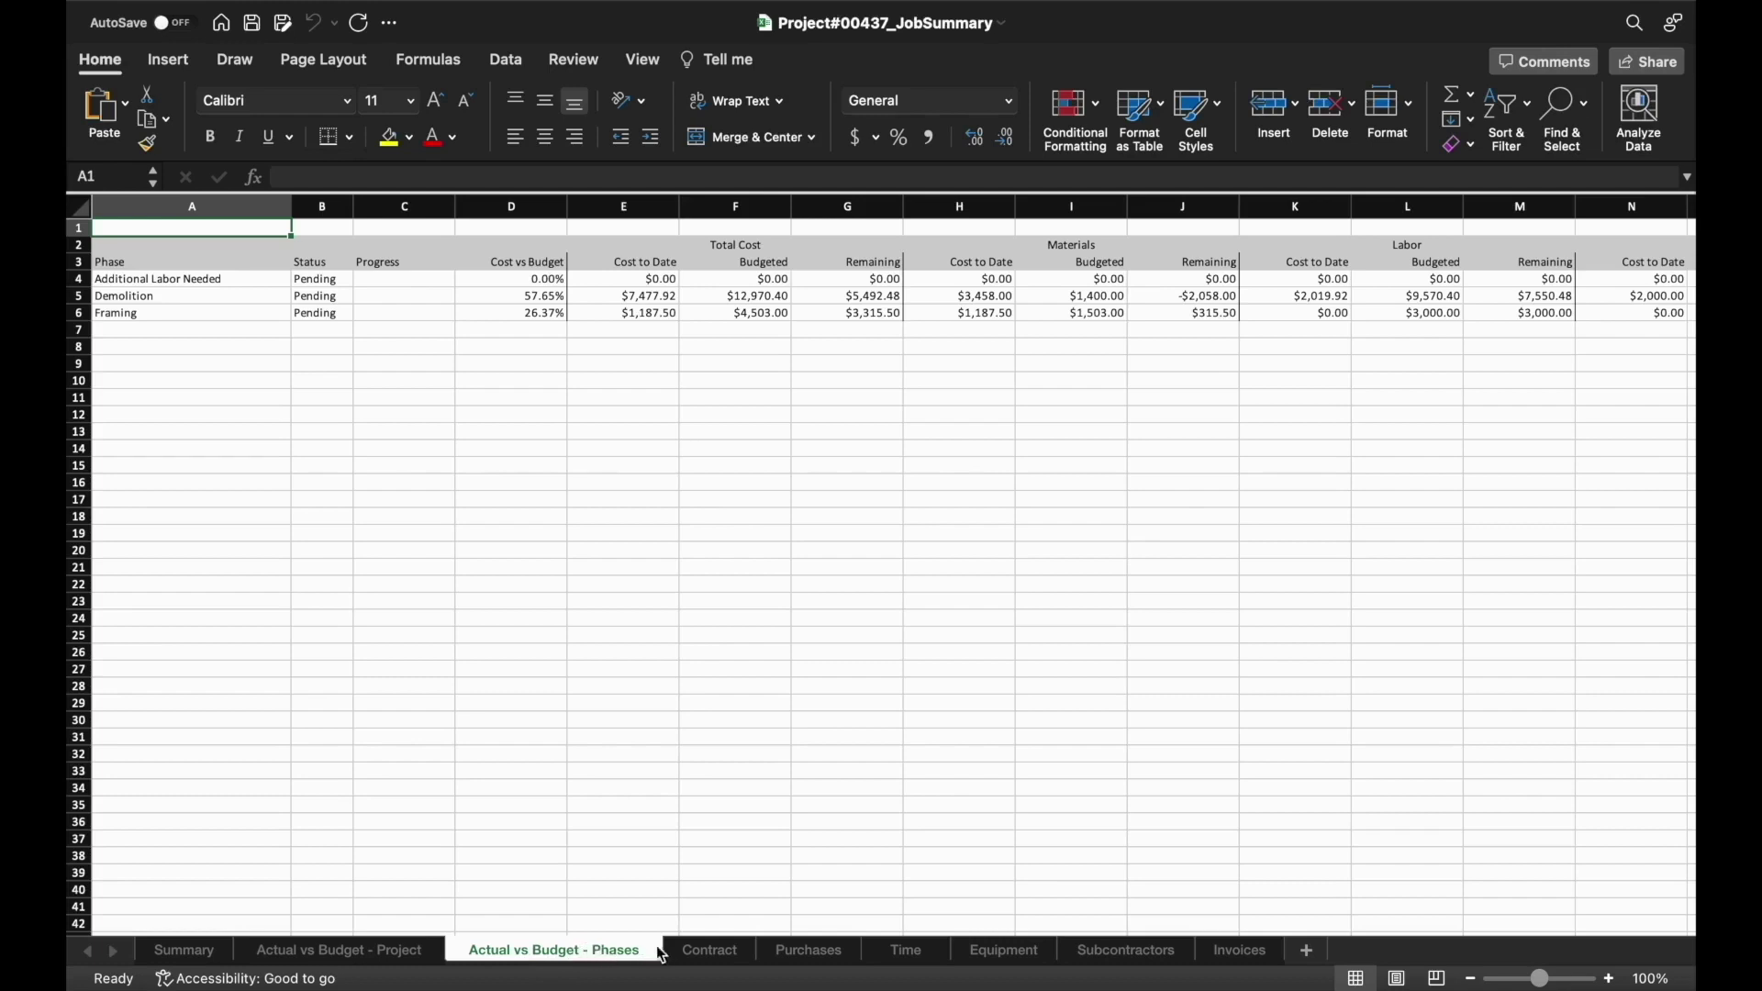
click(697, 954)
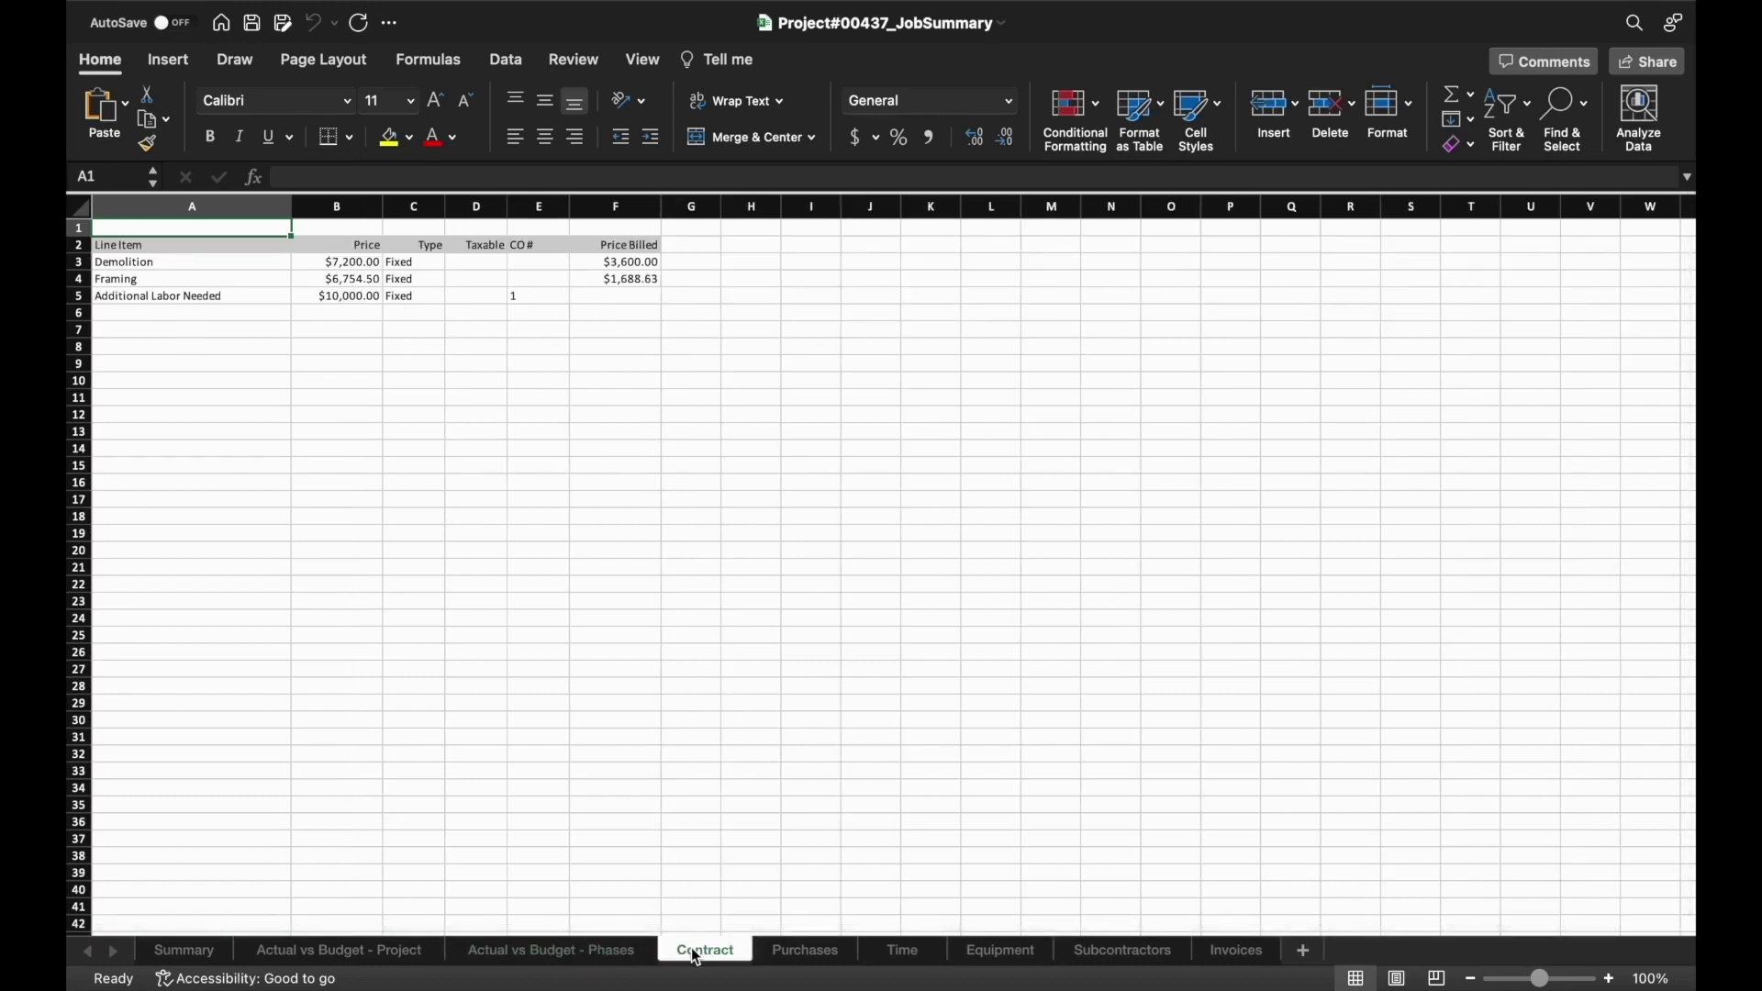
click(794, 960)
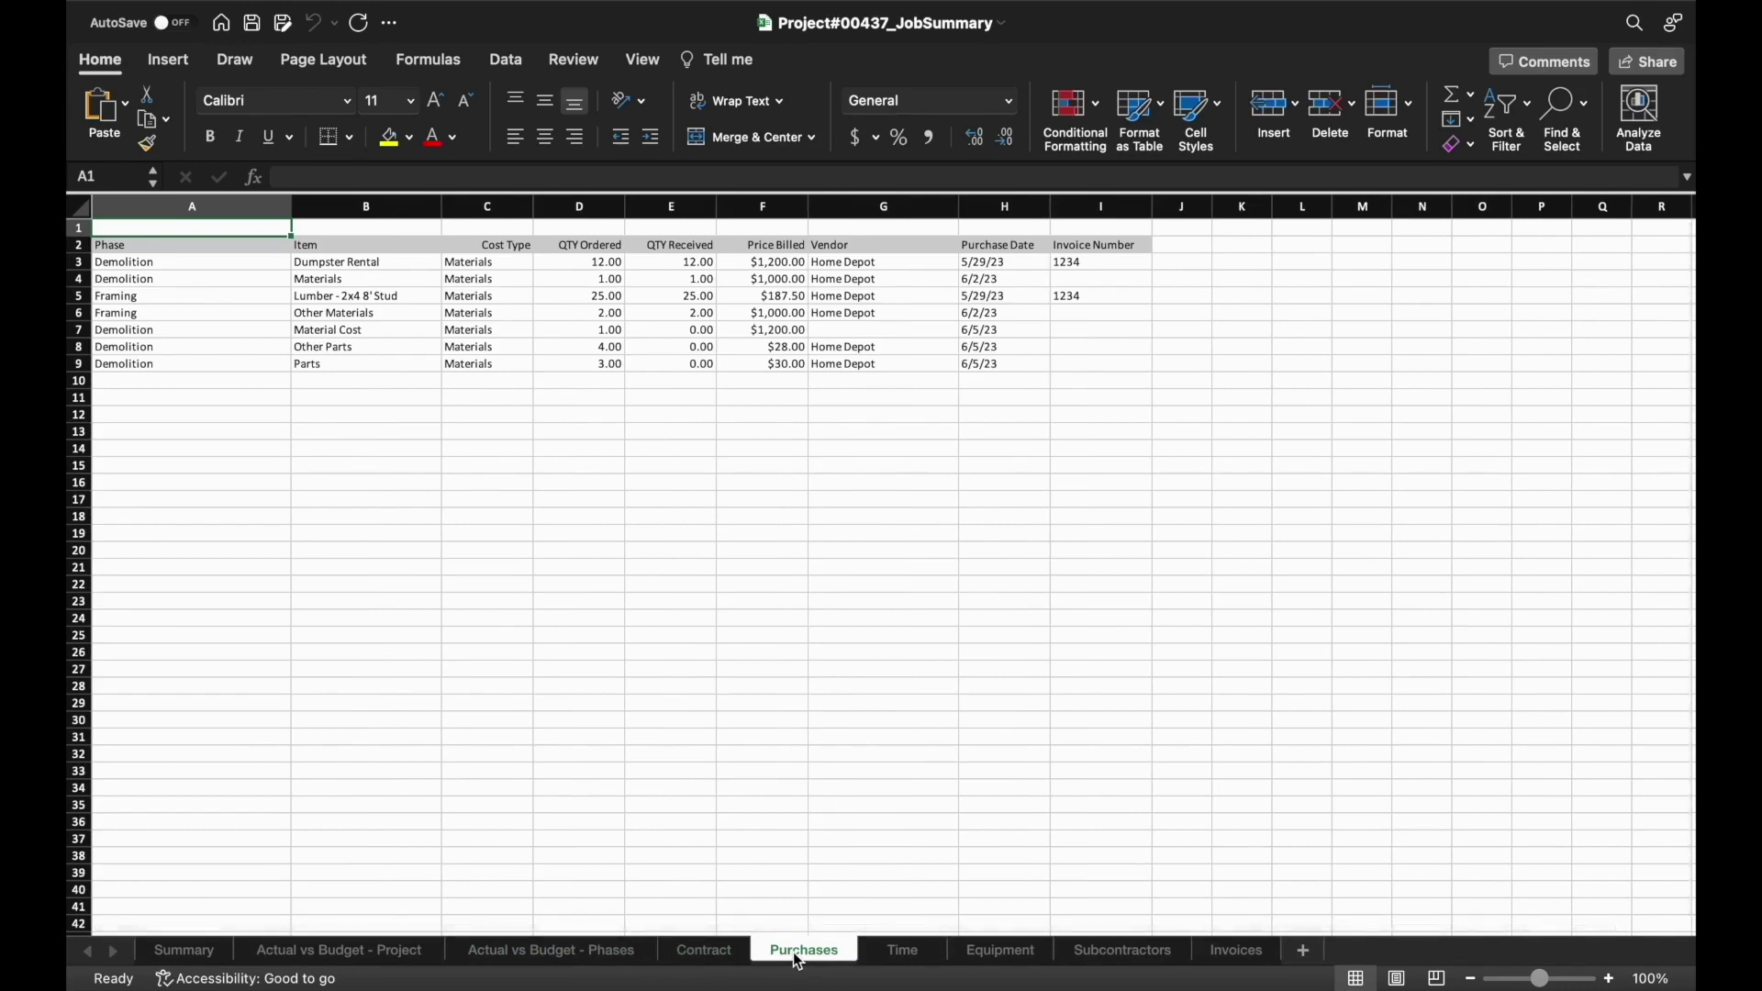
click(903, 957)
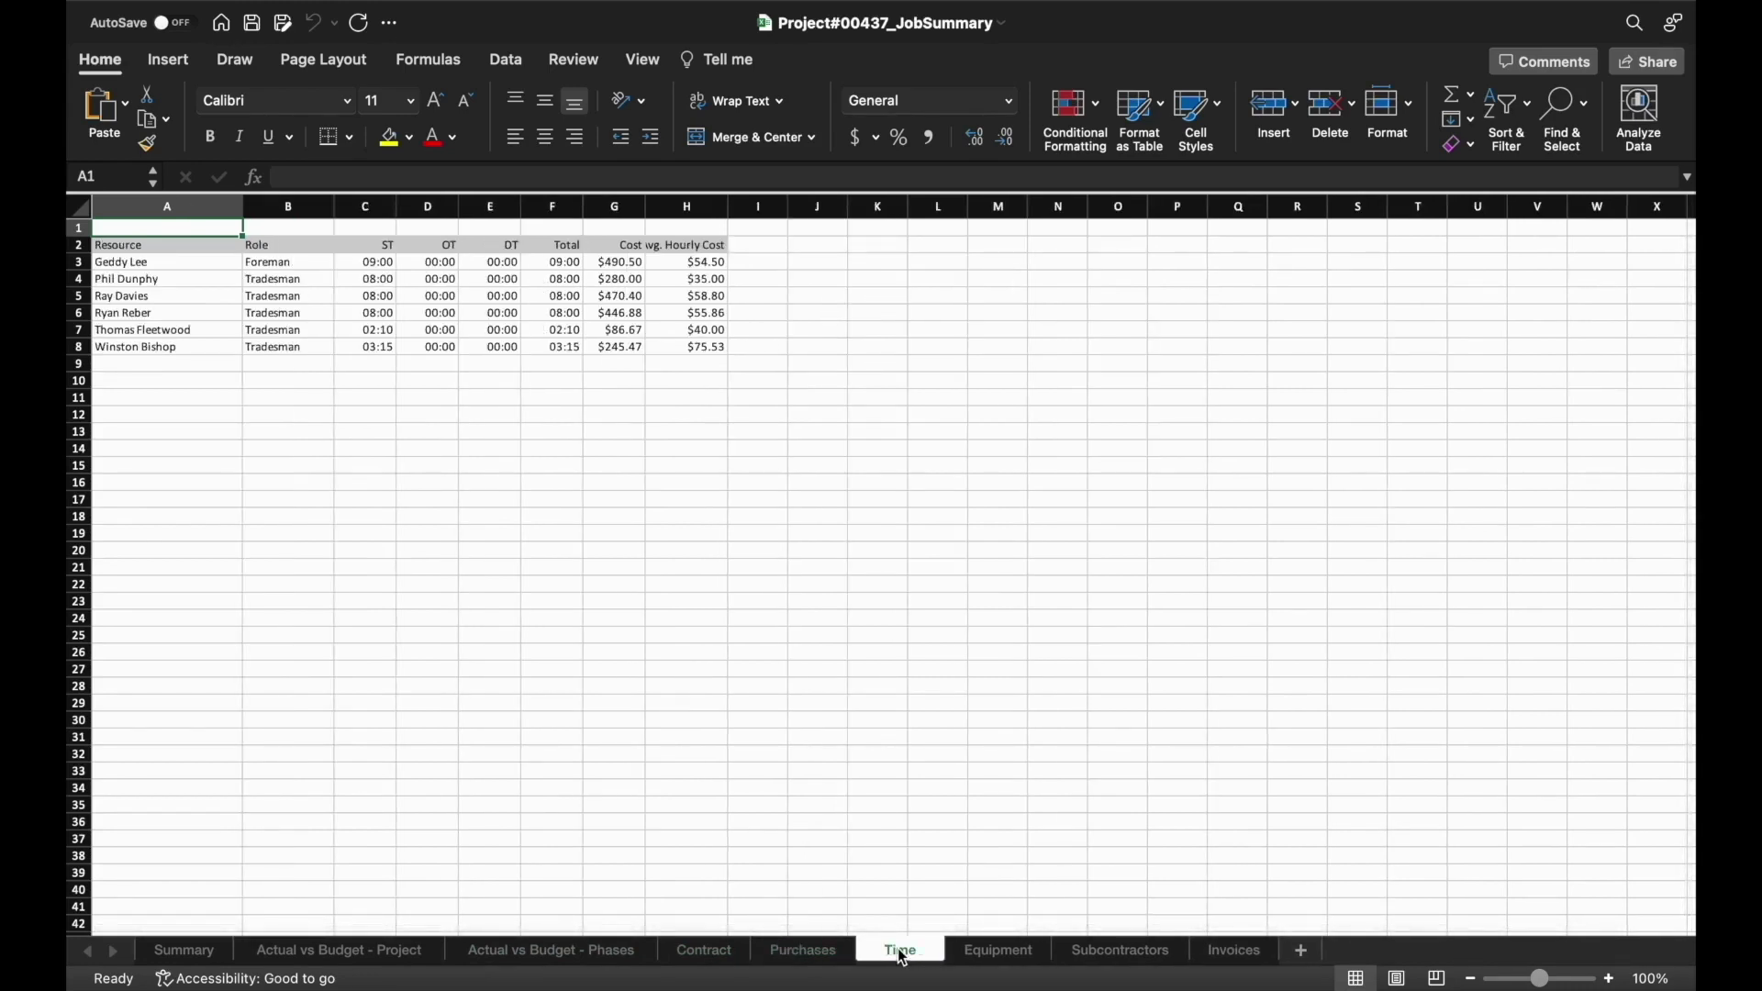
click(1228, 951)
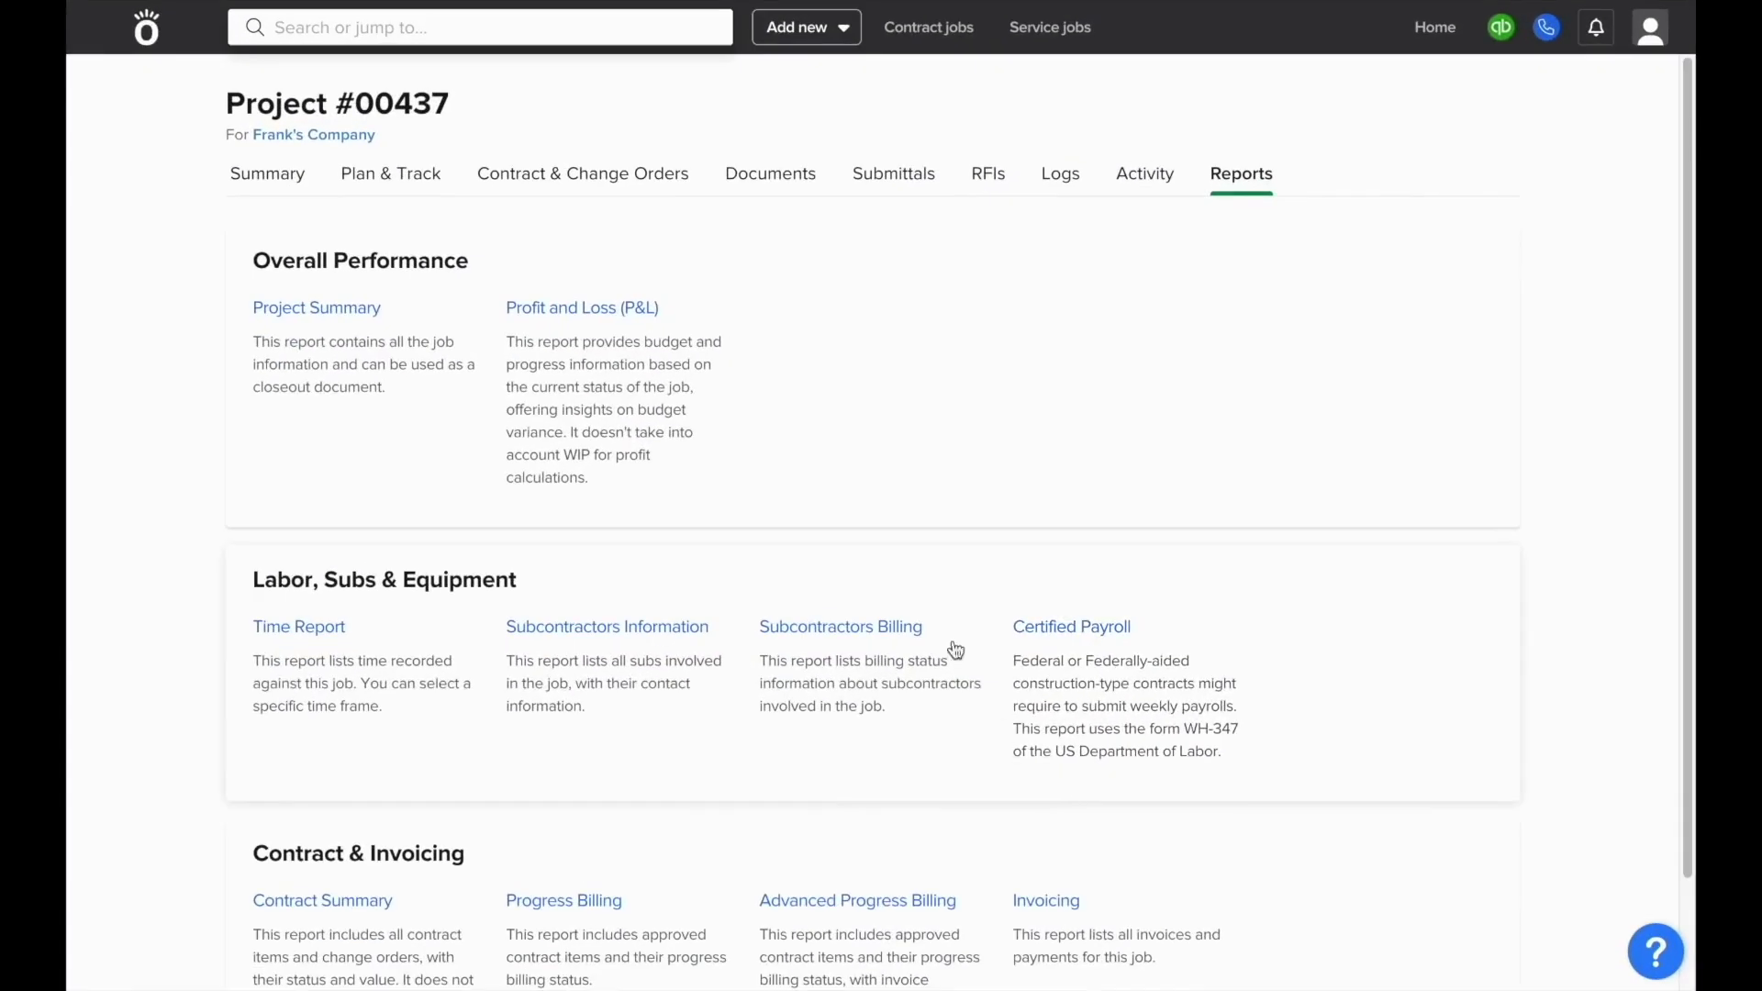
Step: Generate the Job Progress Report from Contract jobs > Job Reports with no tag filter, sent by email
click(921, 37)
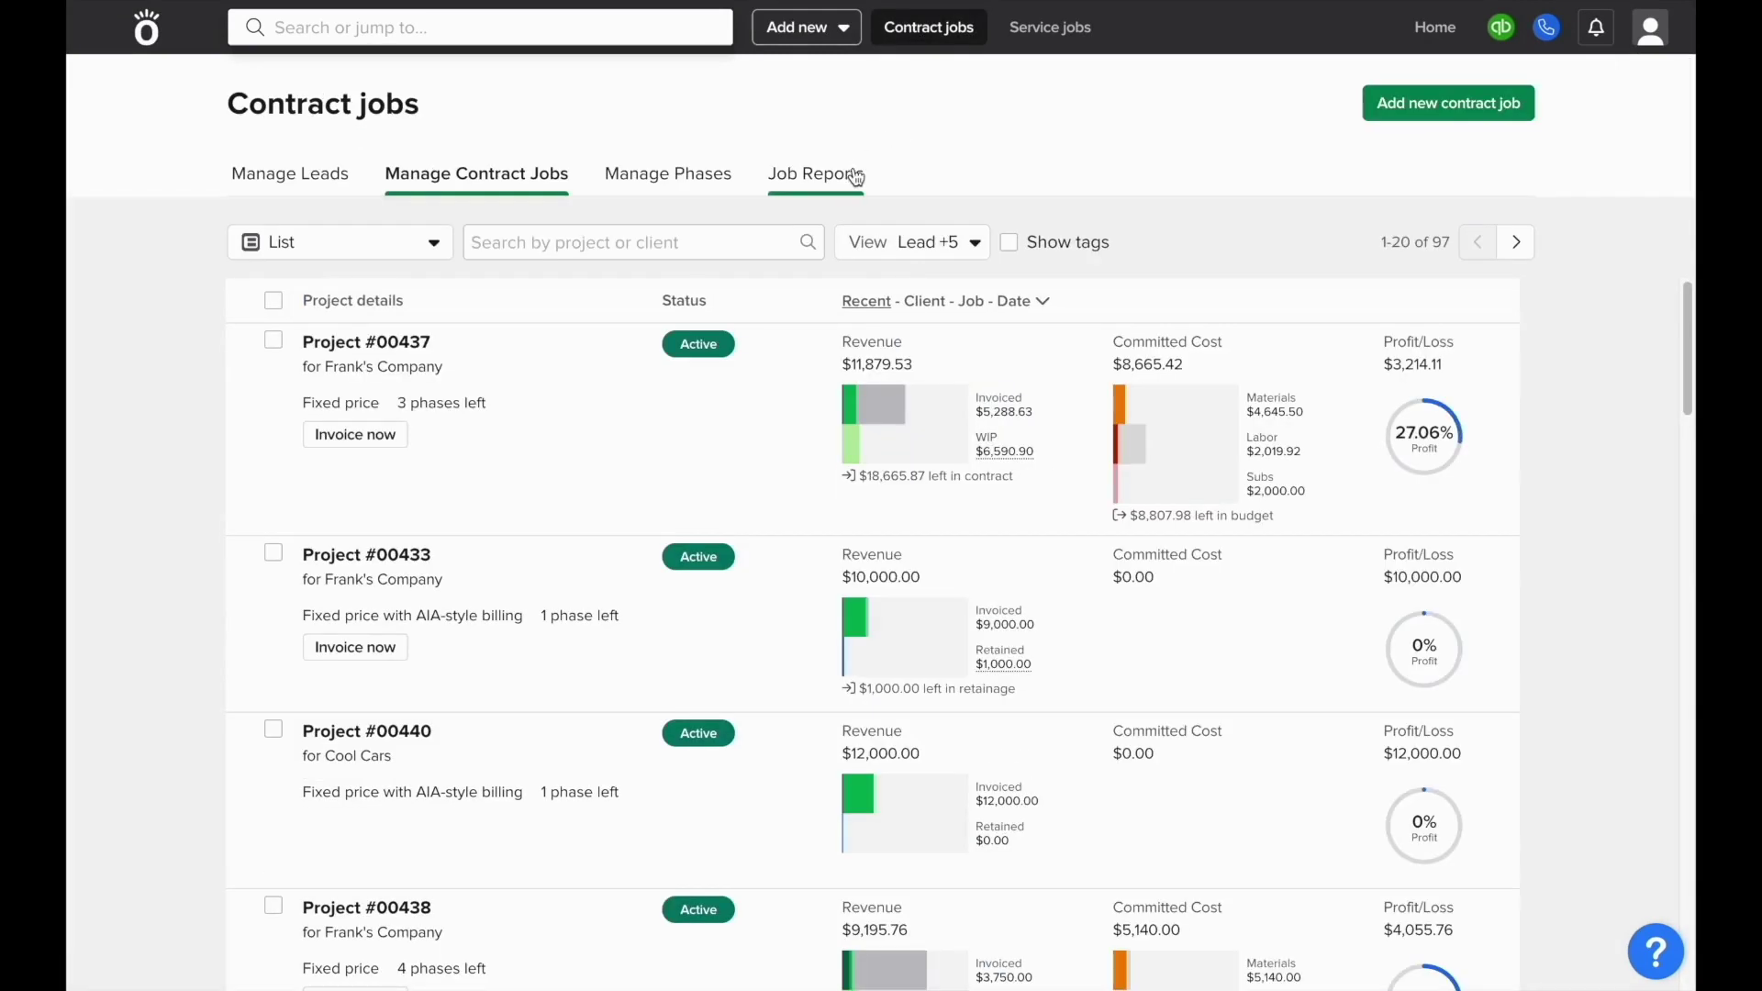
click(856, 177)
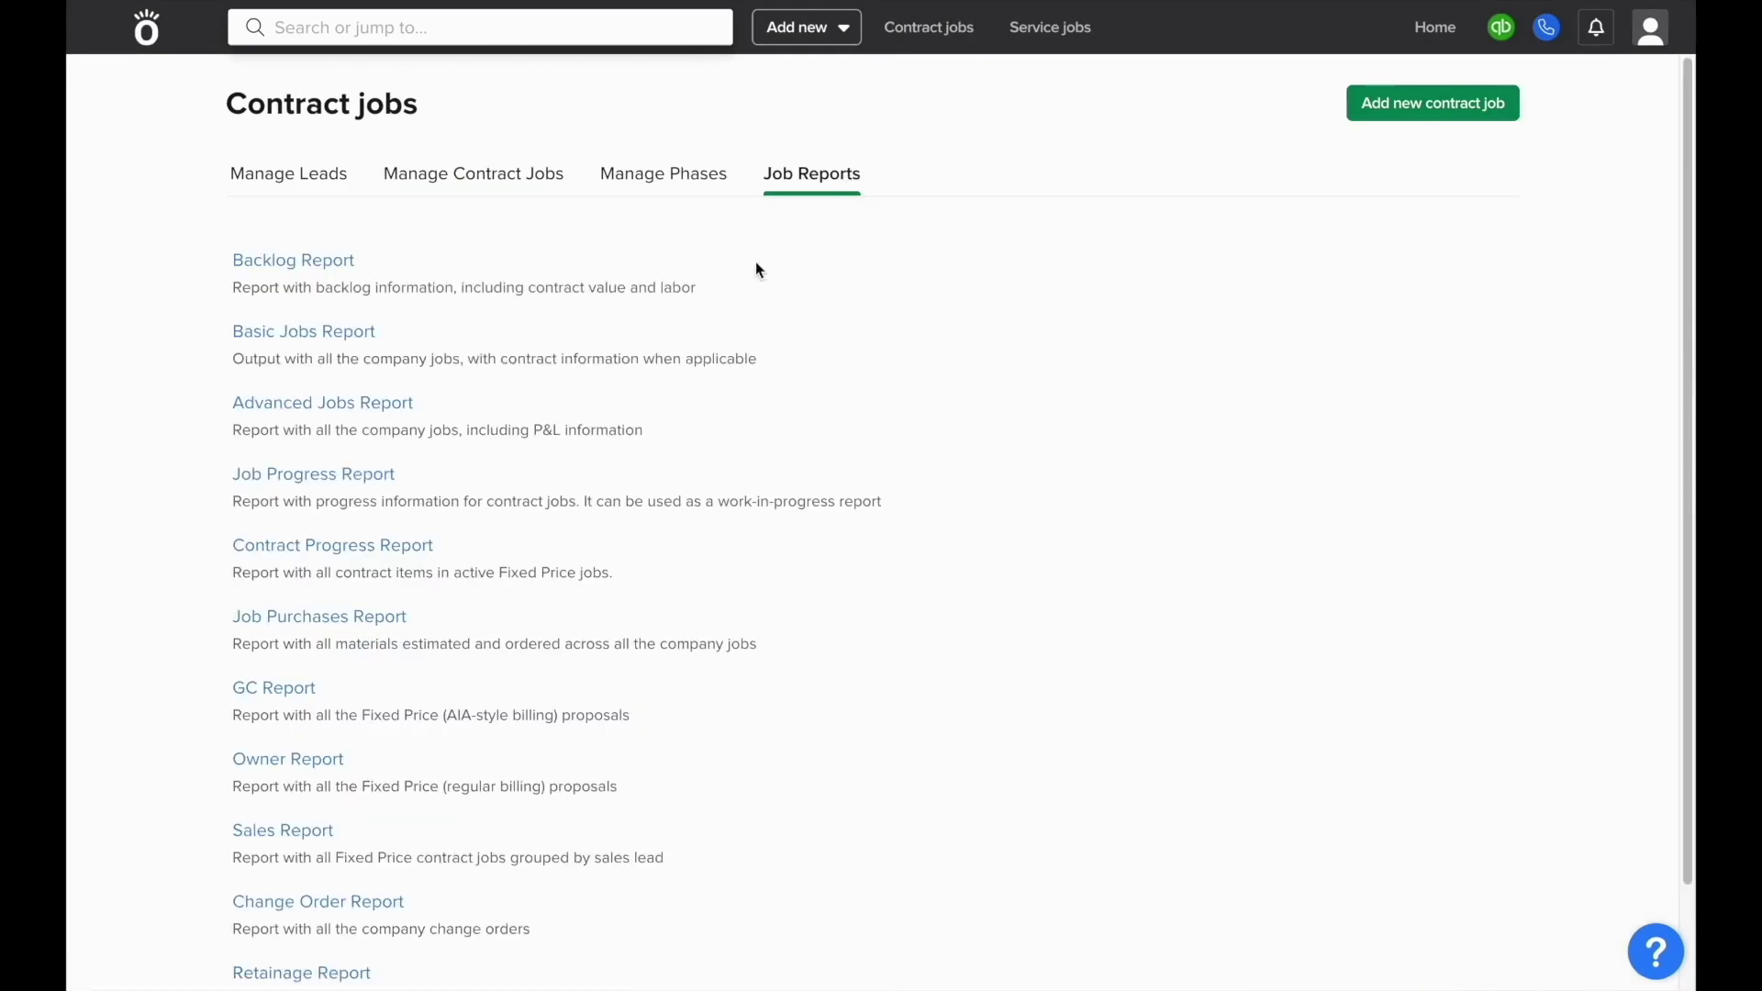
click(367, 476)
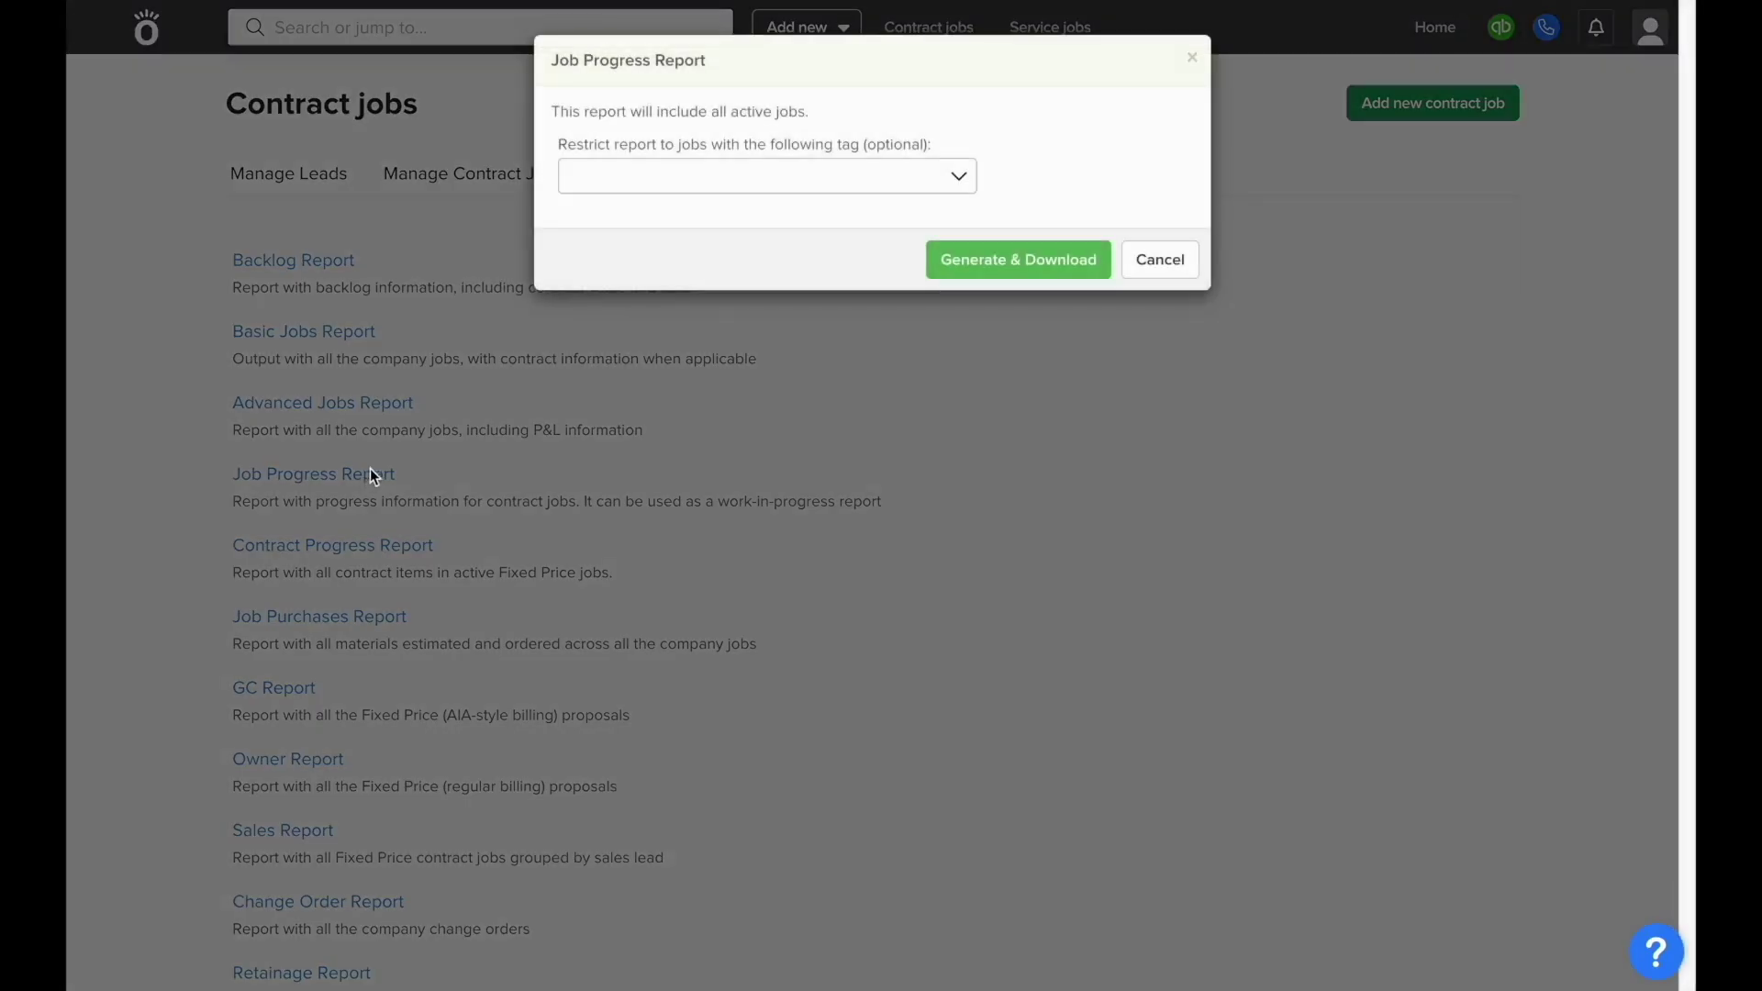
click(832, 184)
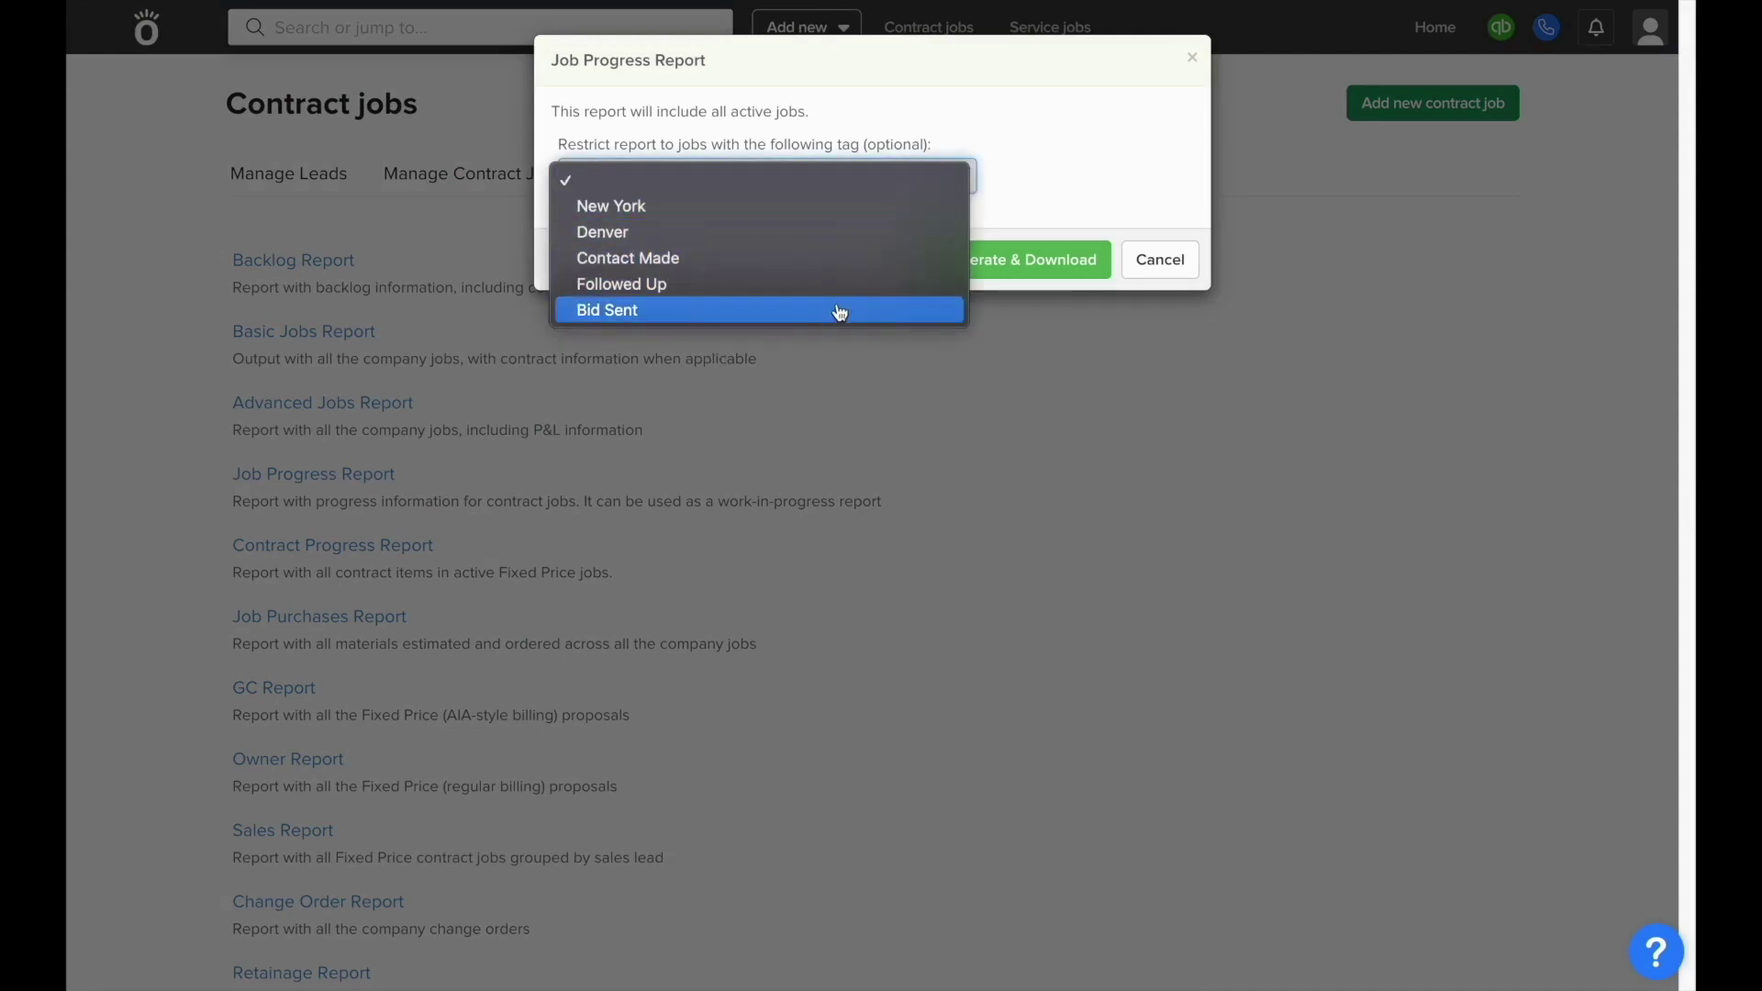
click(1040, 186)
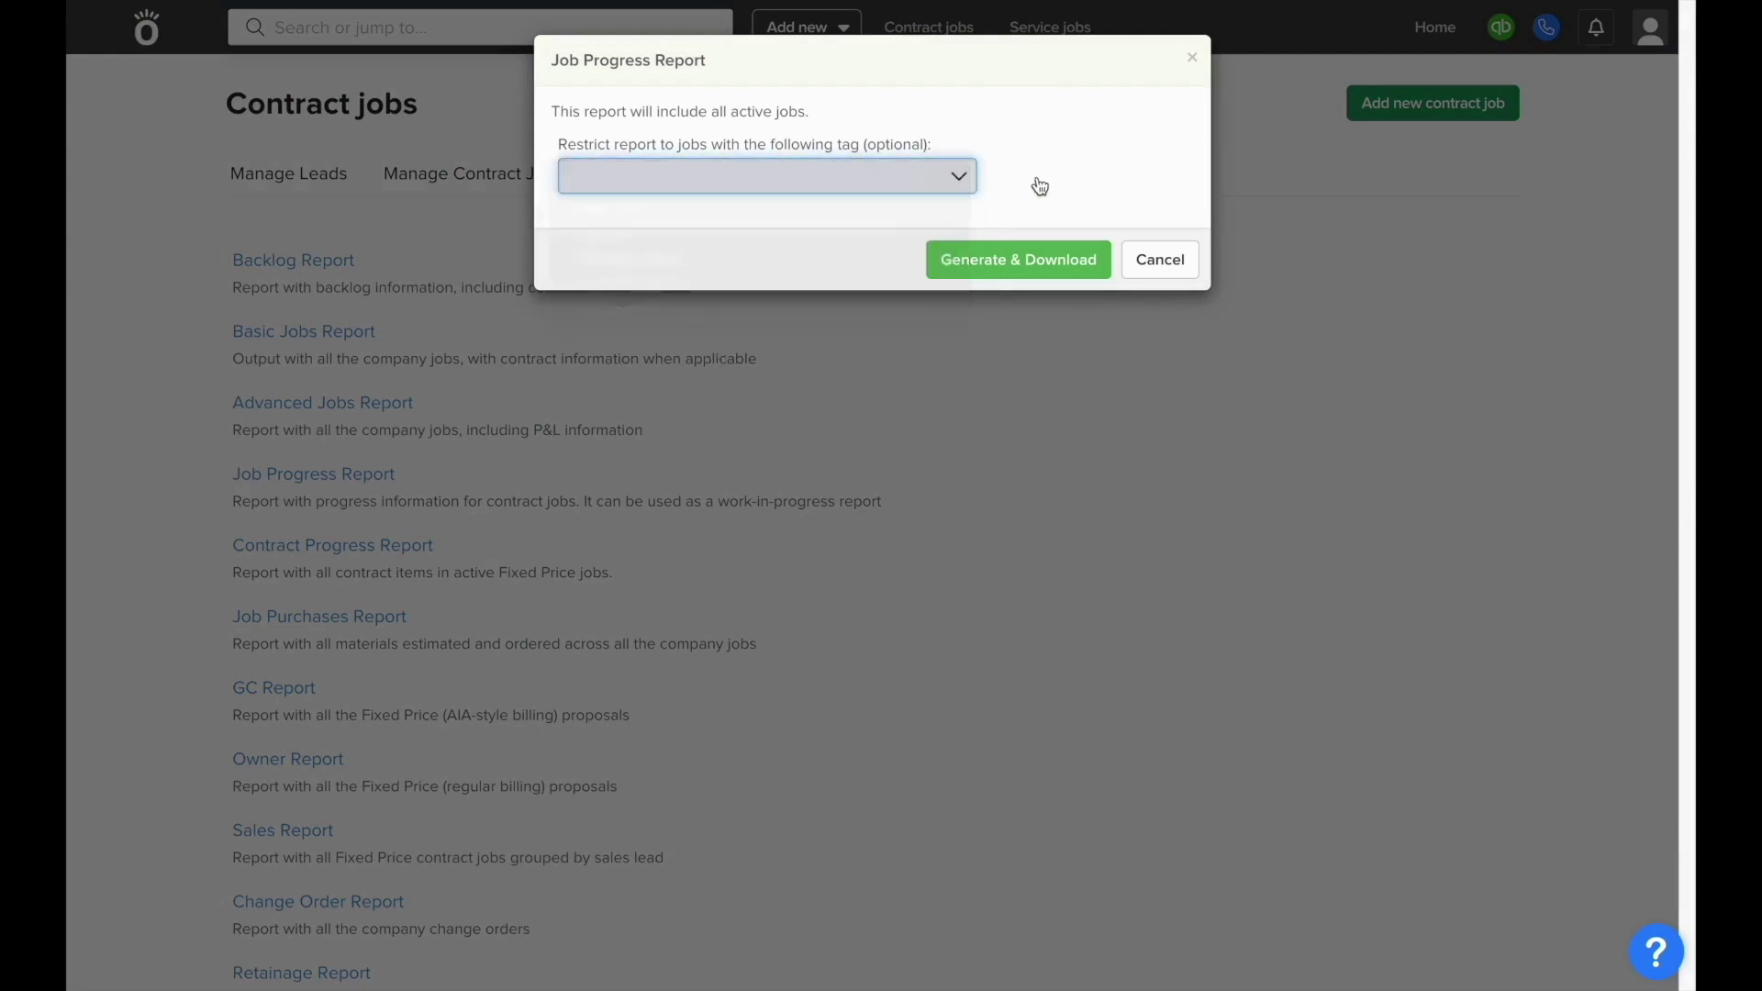
click(1010, 246)
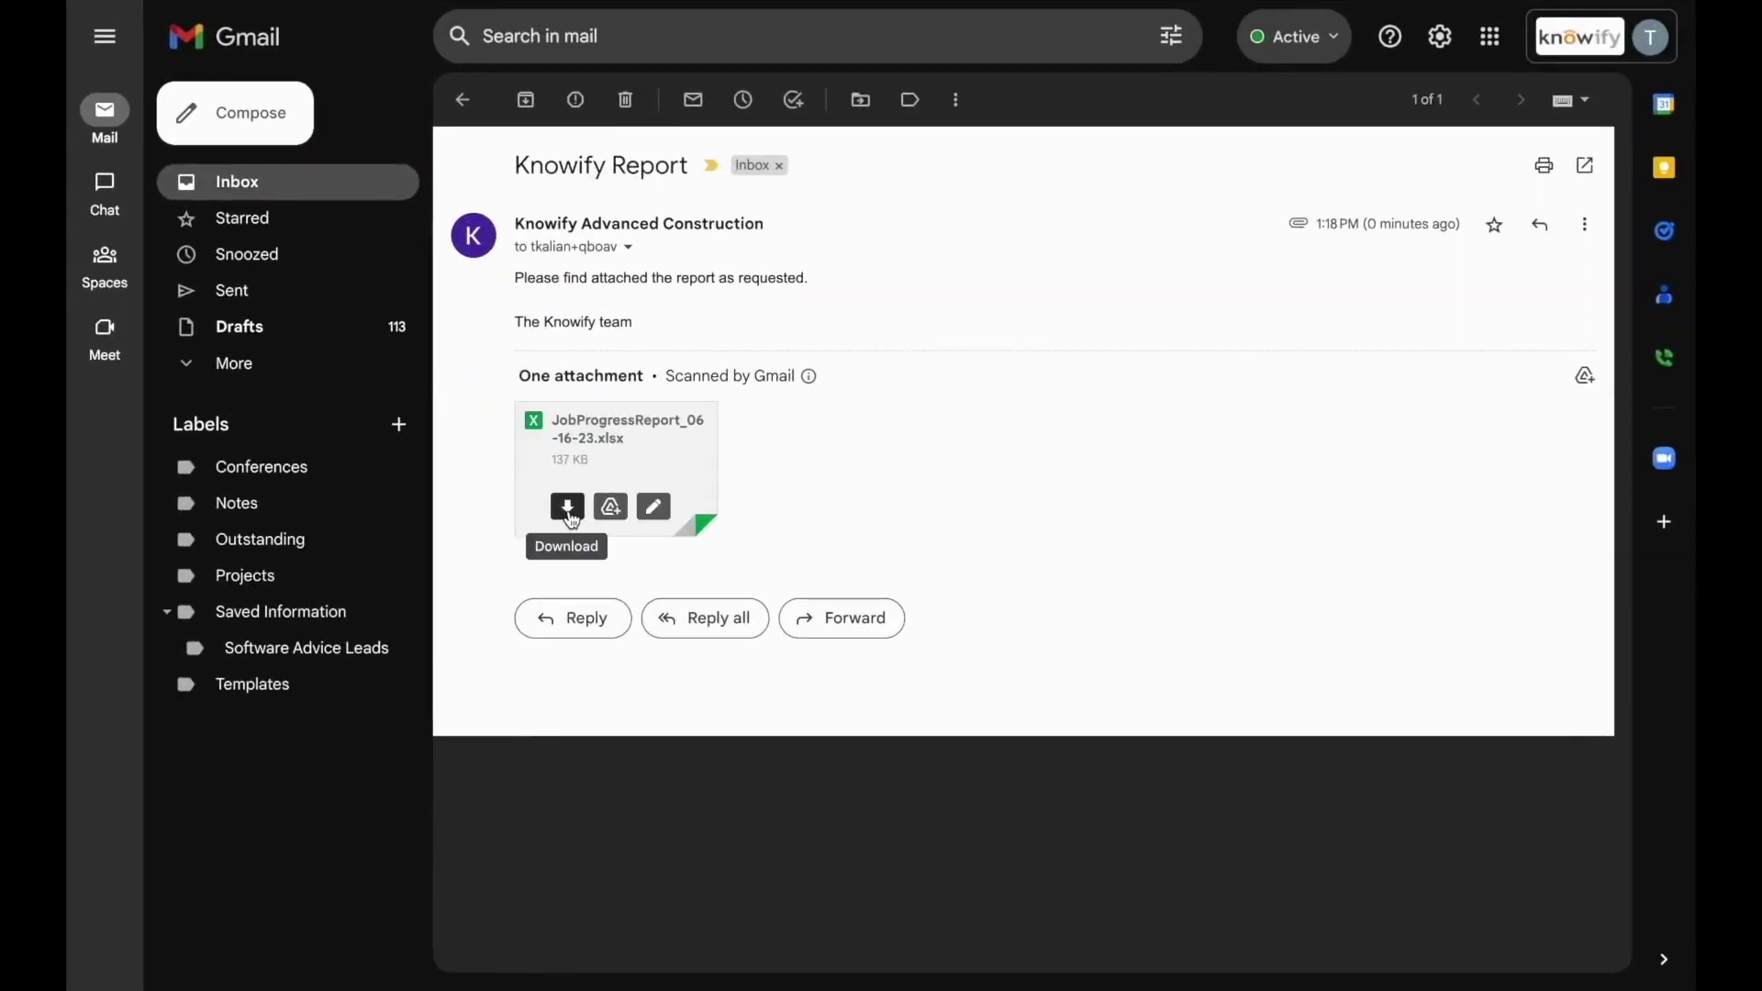
Step: Download the JobProgressReport_06-16-23.xlsx attachment (137 KB) from the Knowify Report email
click(571, 519)
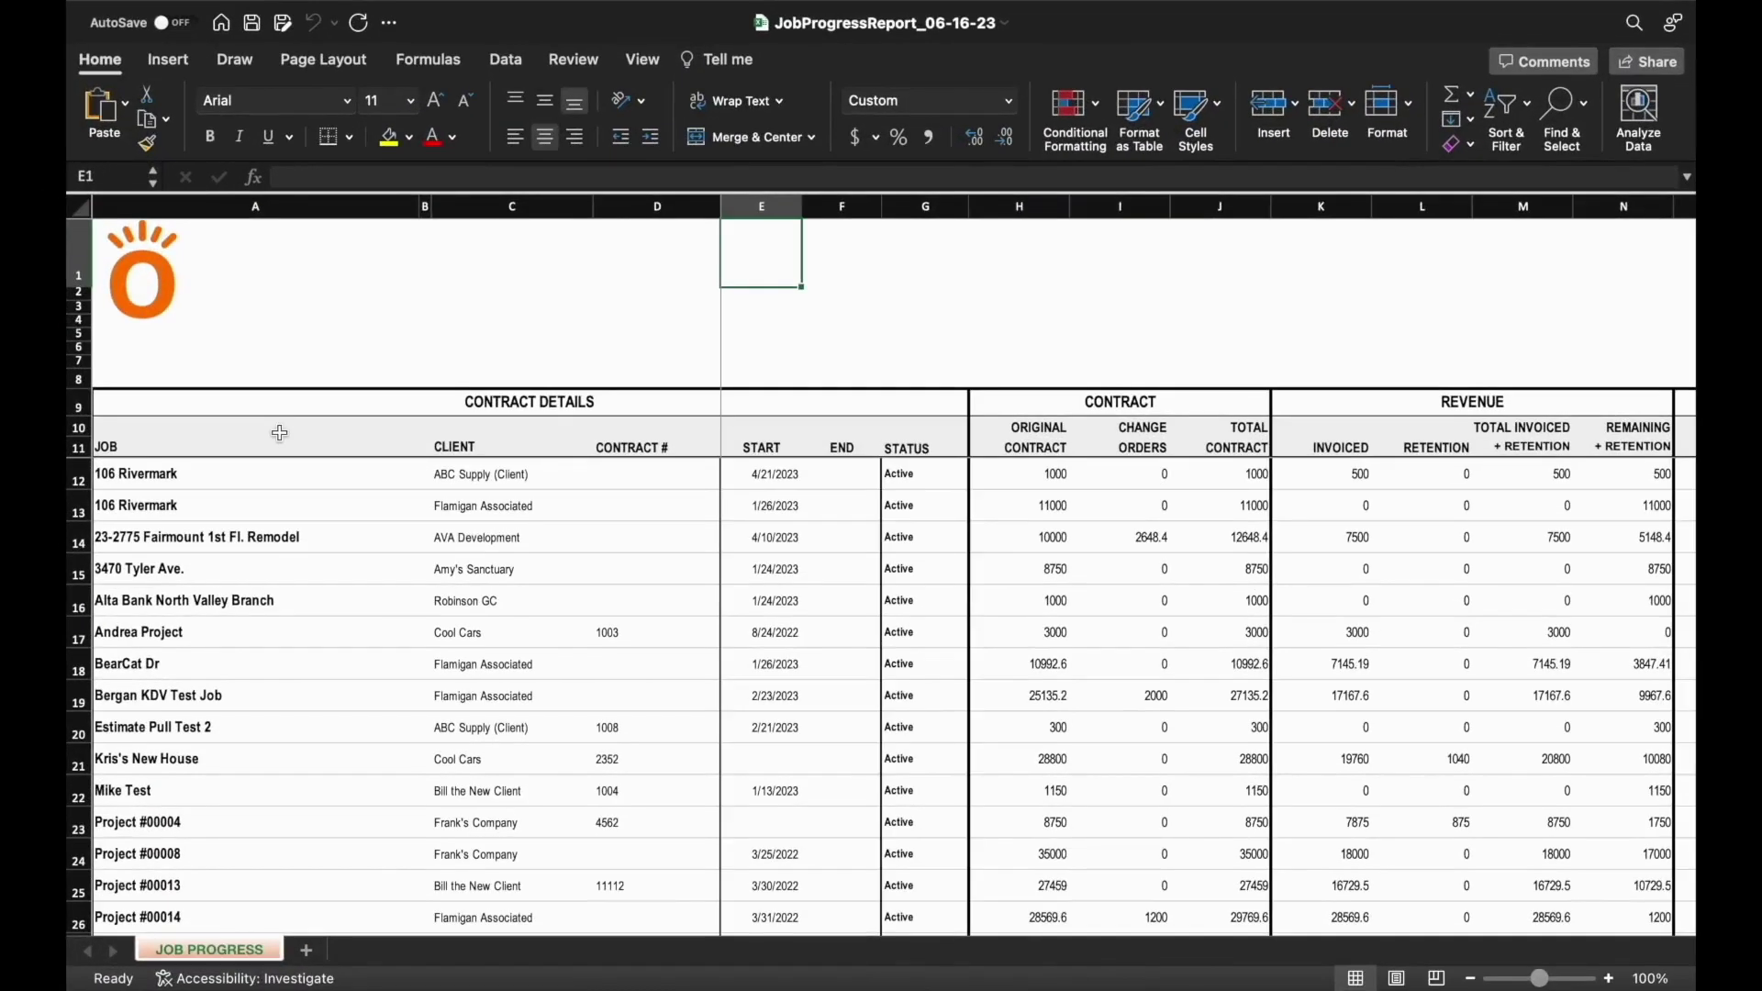
Step: Scroll the JOB PROGRESS sheet right past Labor, Material, Subcontractor and Equipment costs to Total Cost and Profit
click(280, 434)
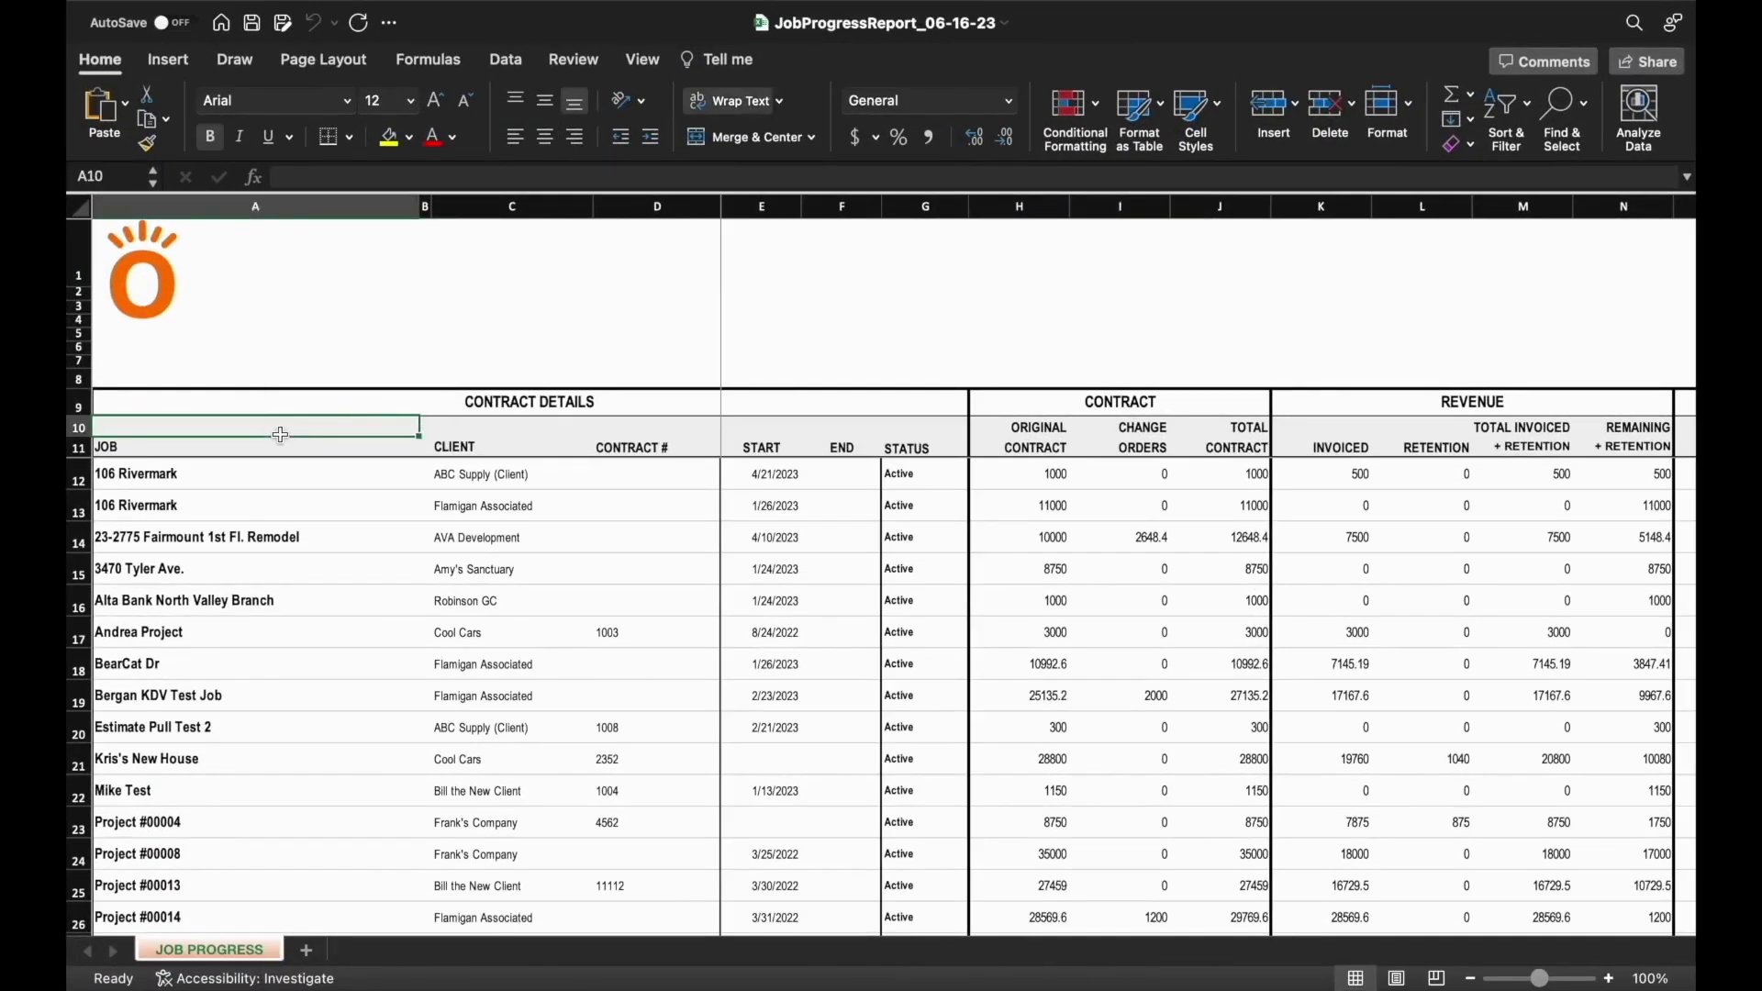
click(808, 550)
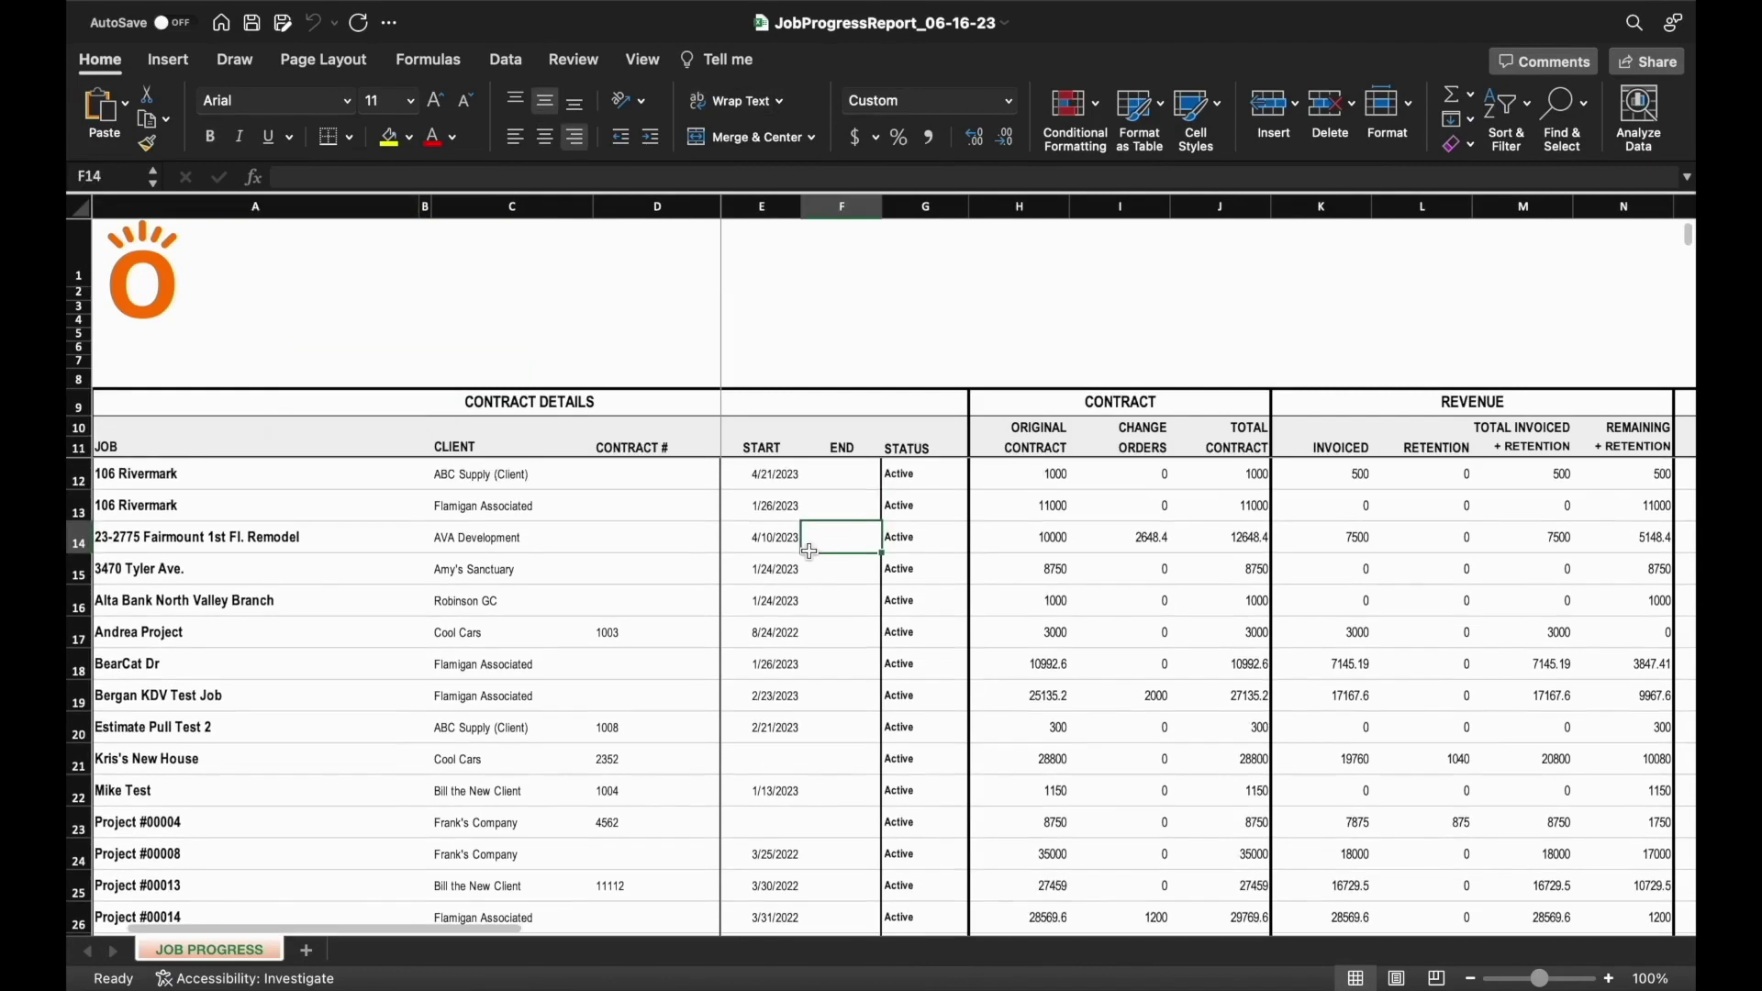
scroll(809, 551, right, 5)
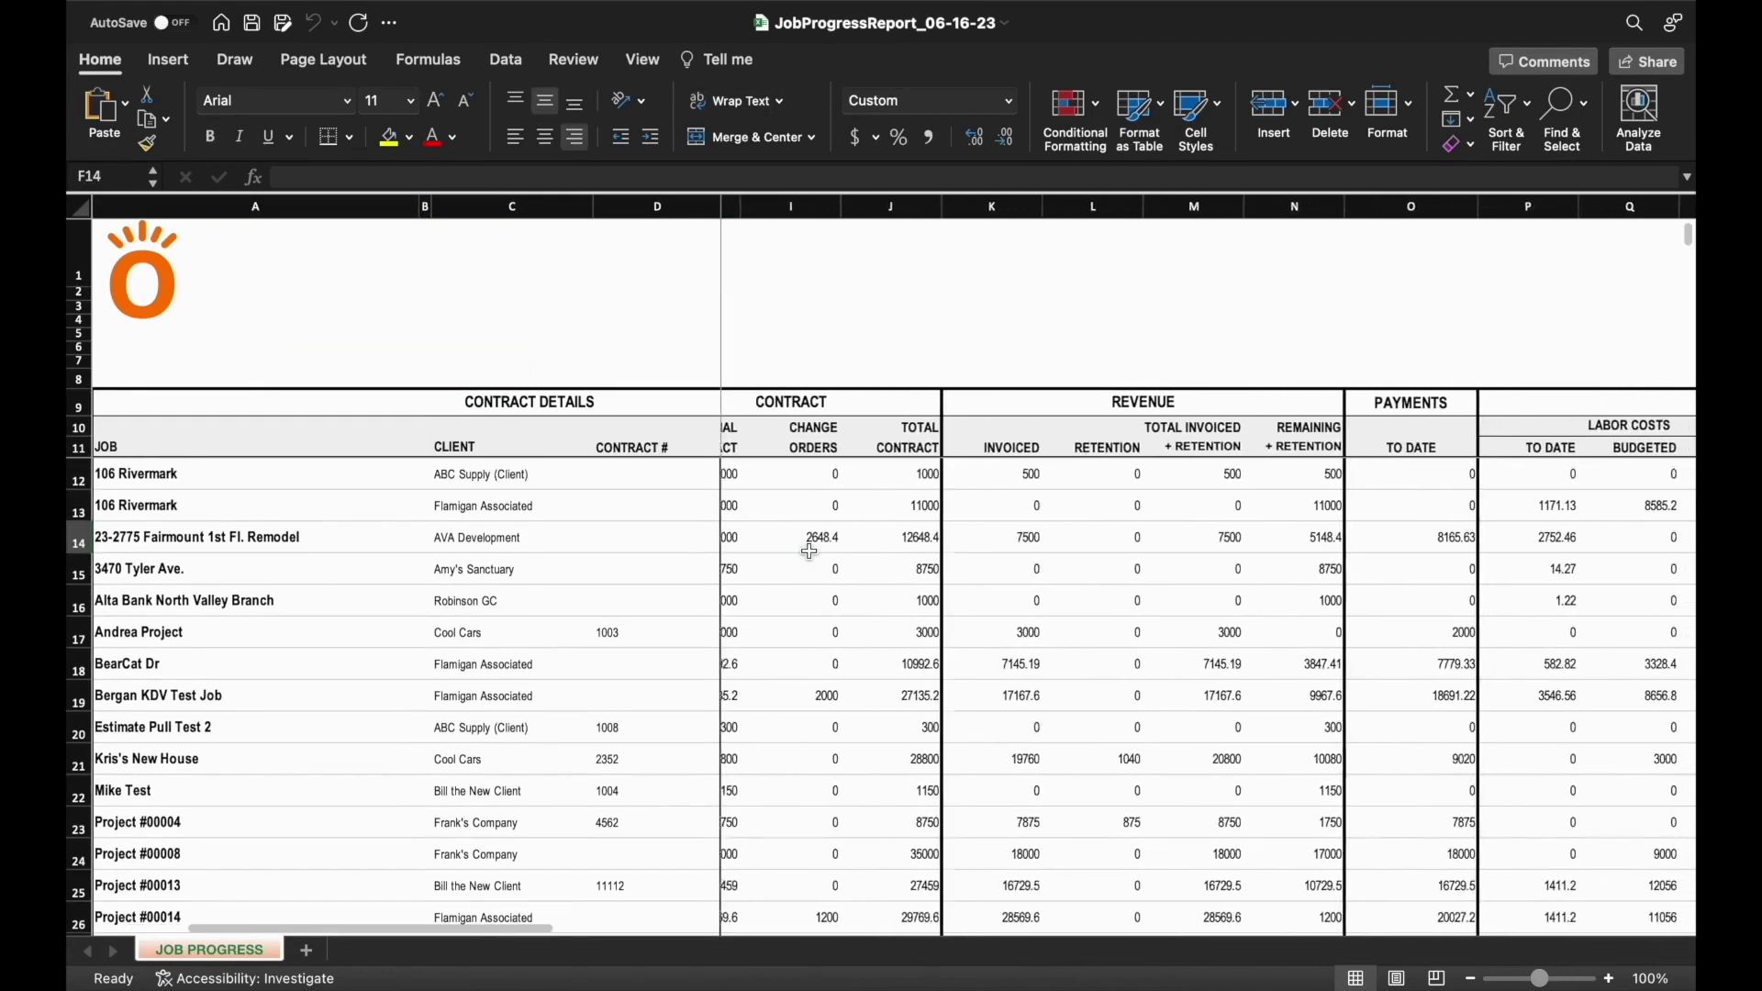
scroll(809, 550, right, 3)
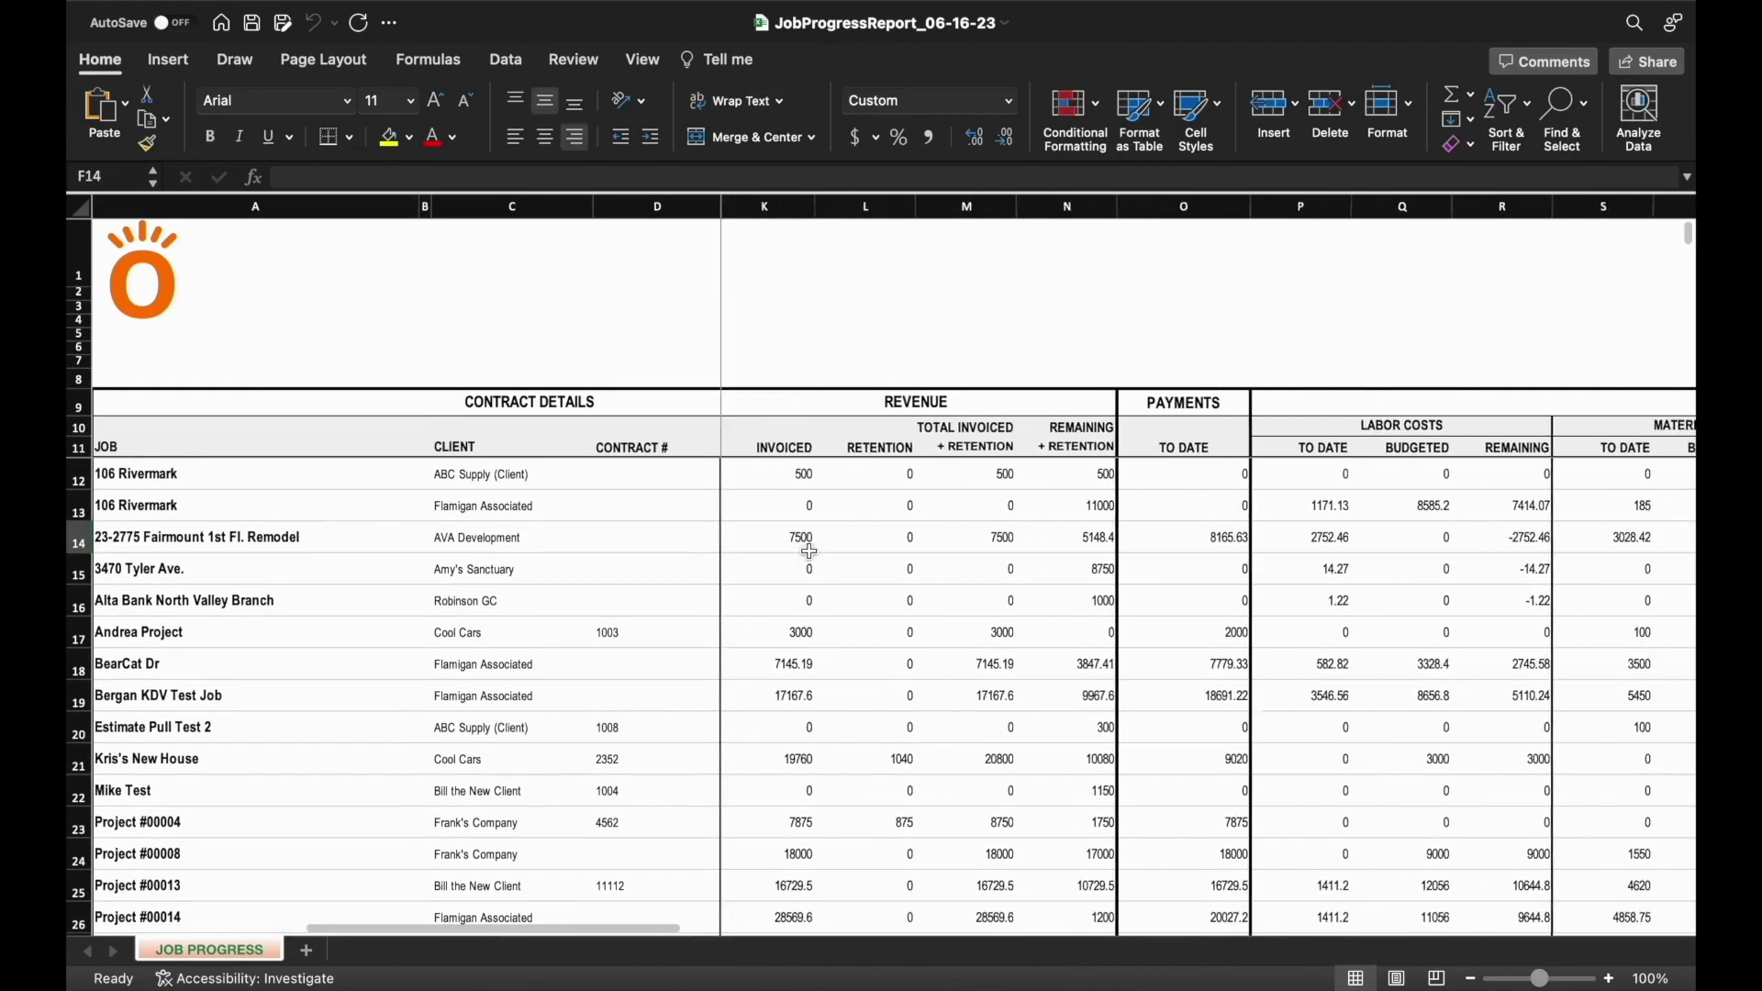
scroll(809, 550, right, 4)
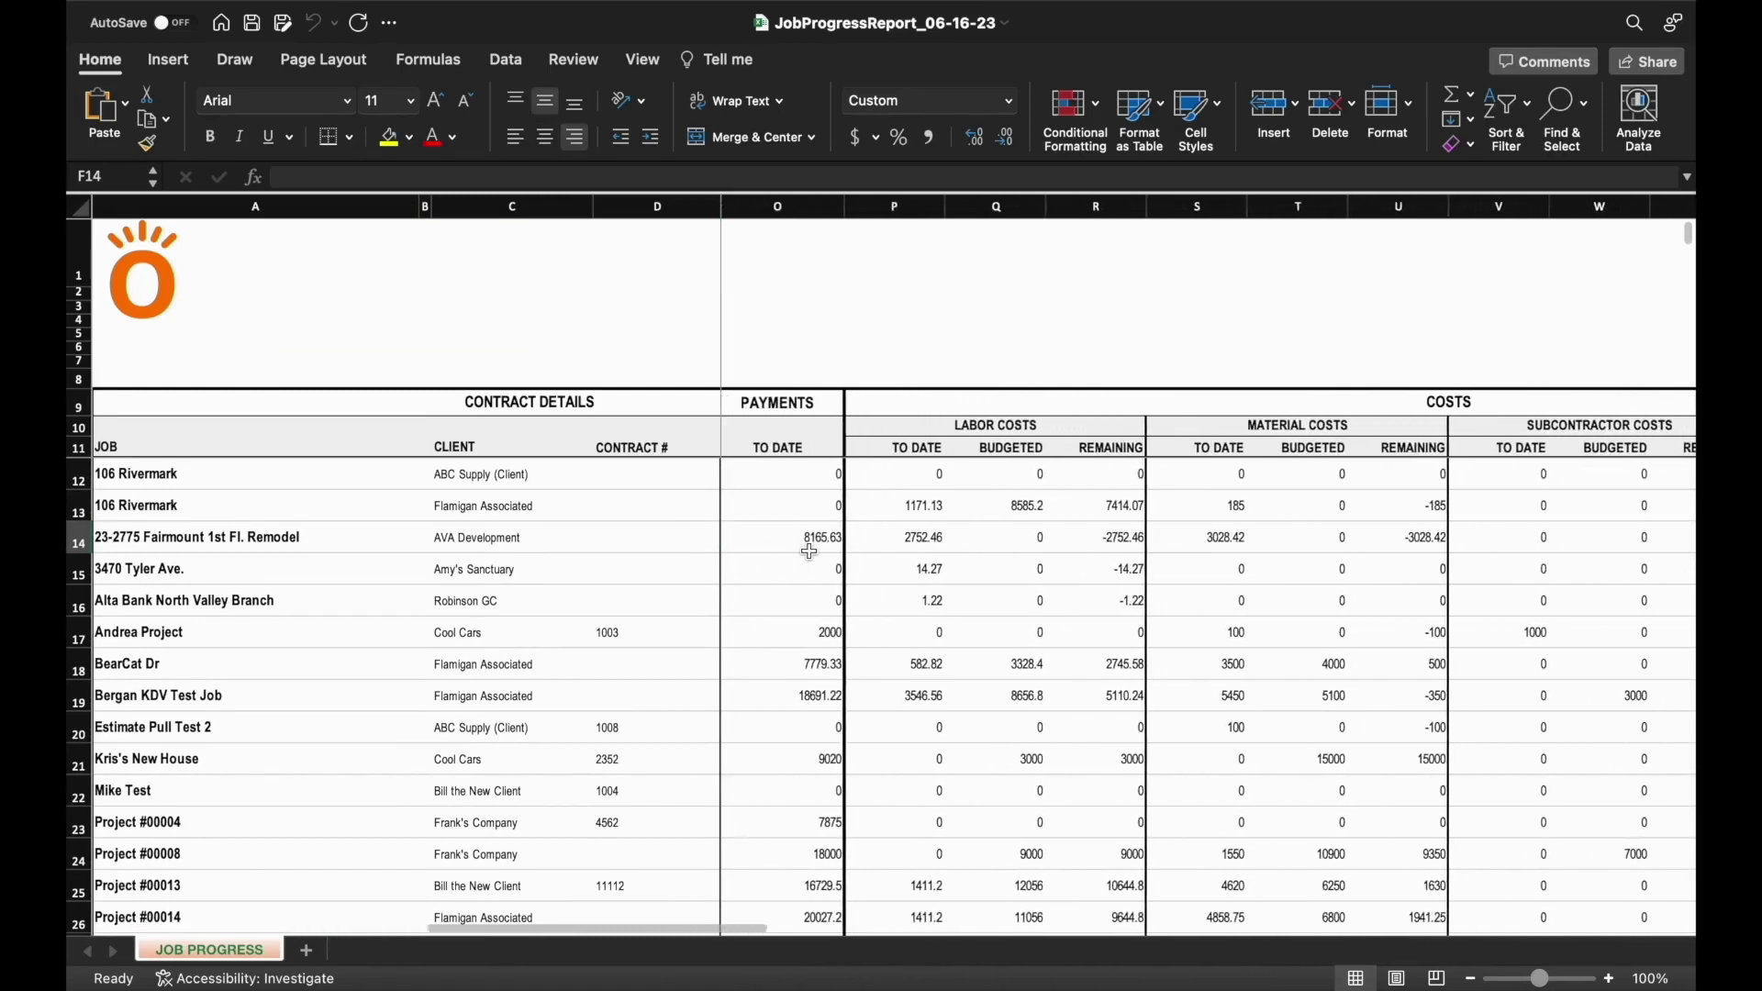
scroll(808, 549, right, 4)
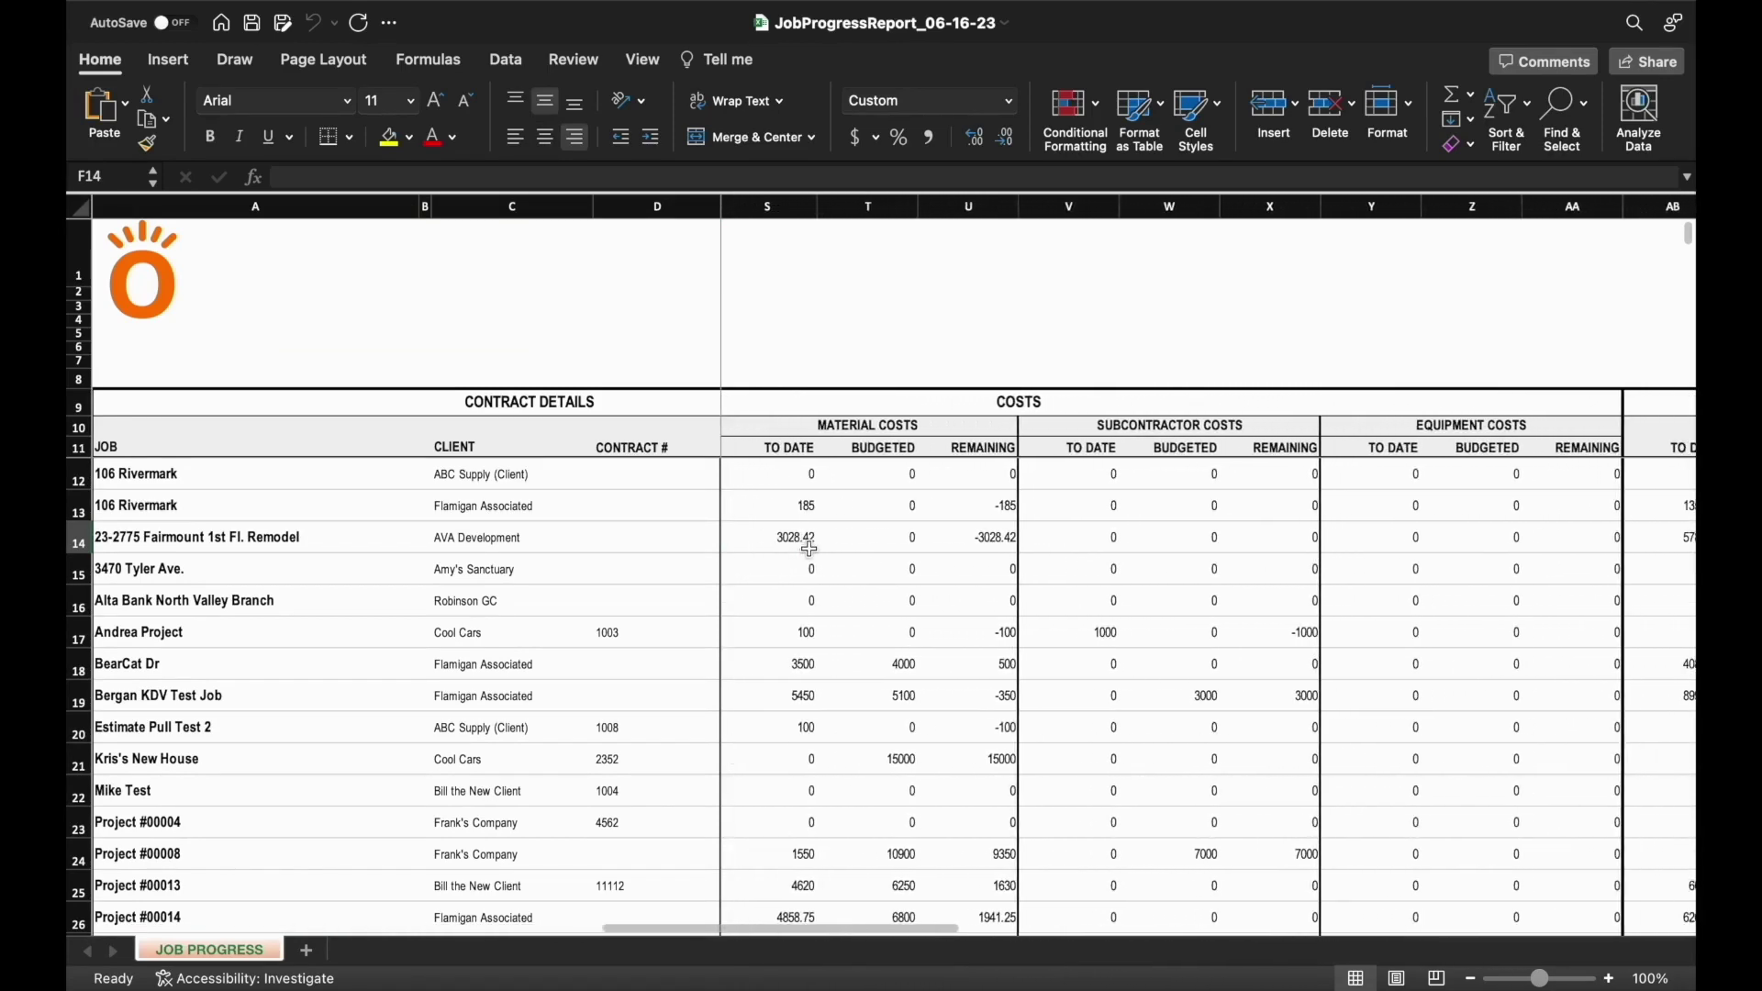
scroll(808, 549, right, 4)
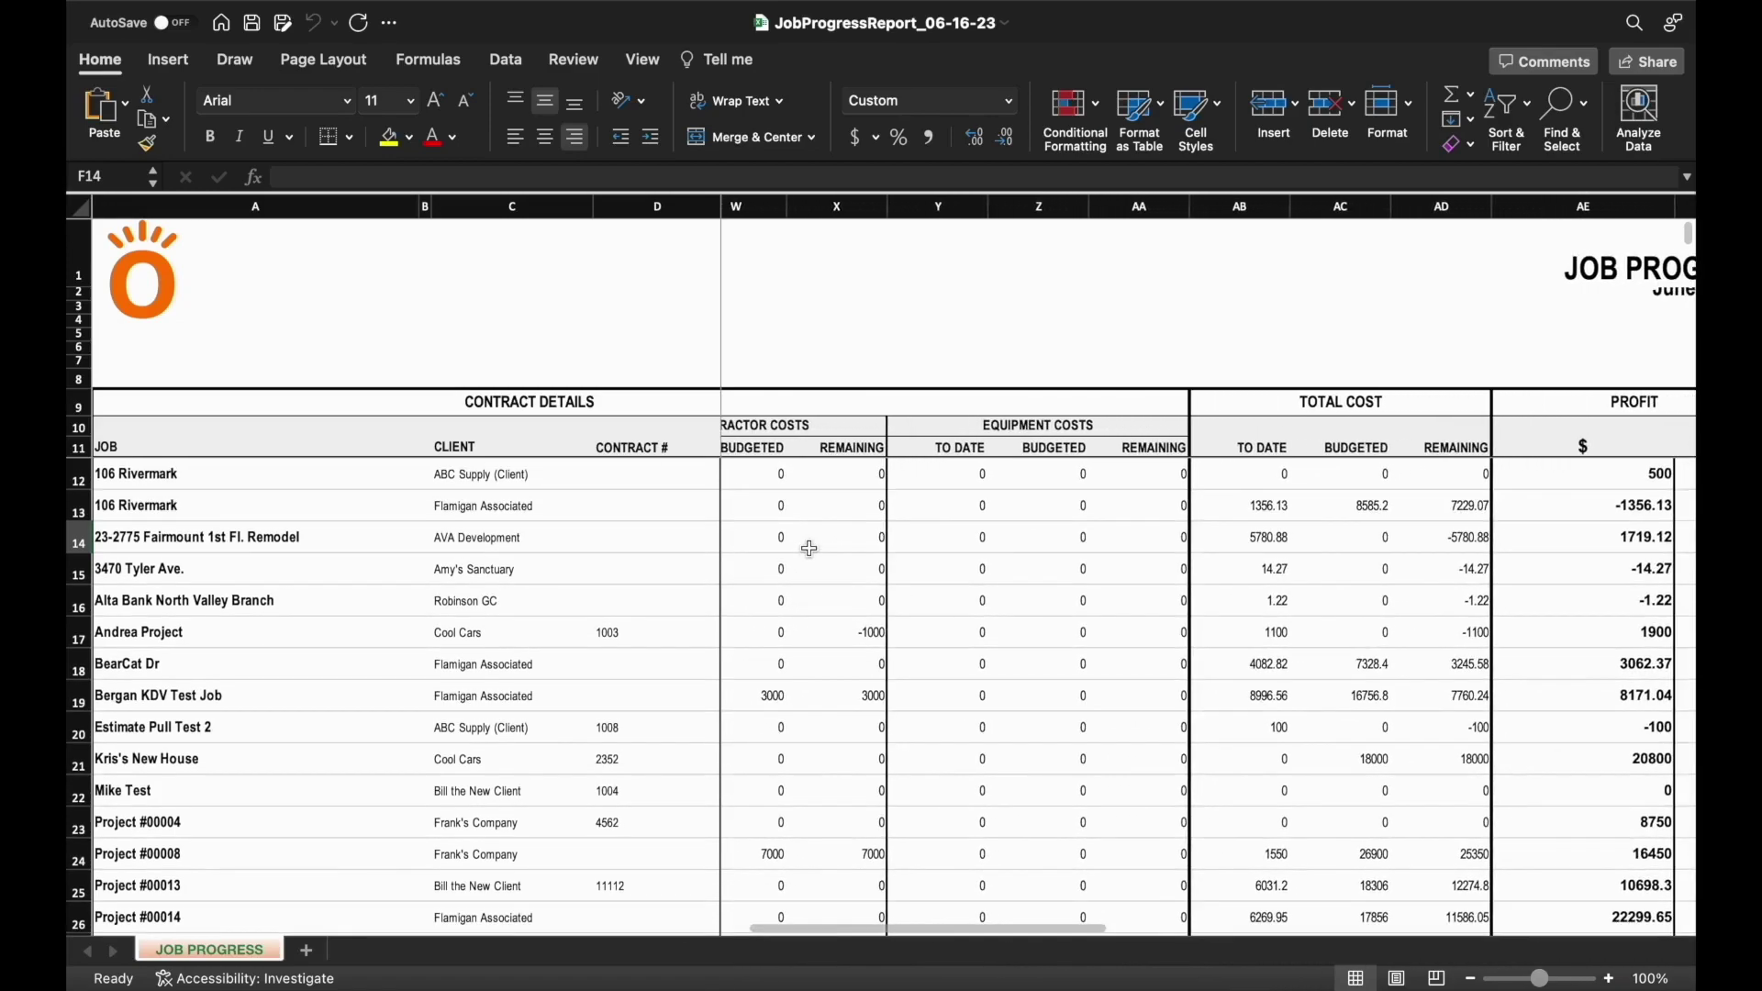
scroll(808, 549, right, 4)
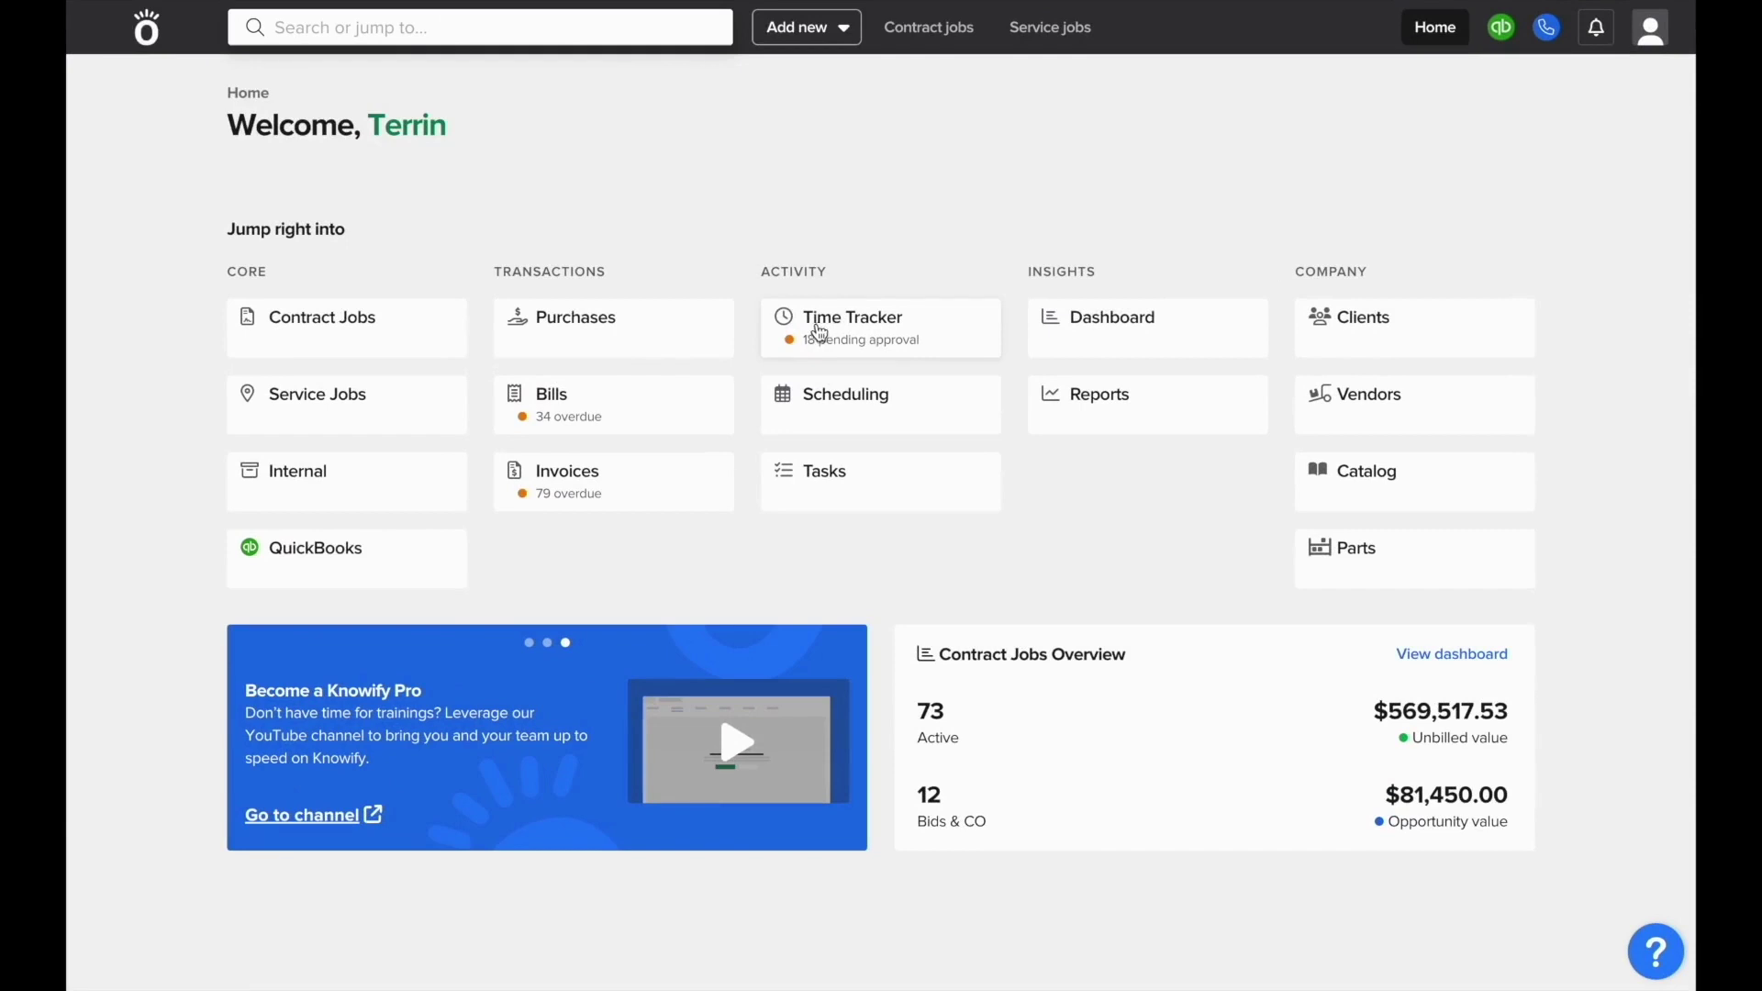
Step: Generate and download the Payroll Report for 06/01/23–06/16/23 from the Time reports
click(1135, 429)
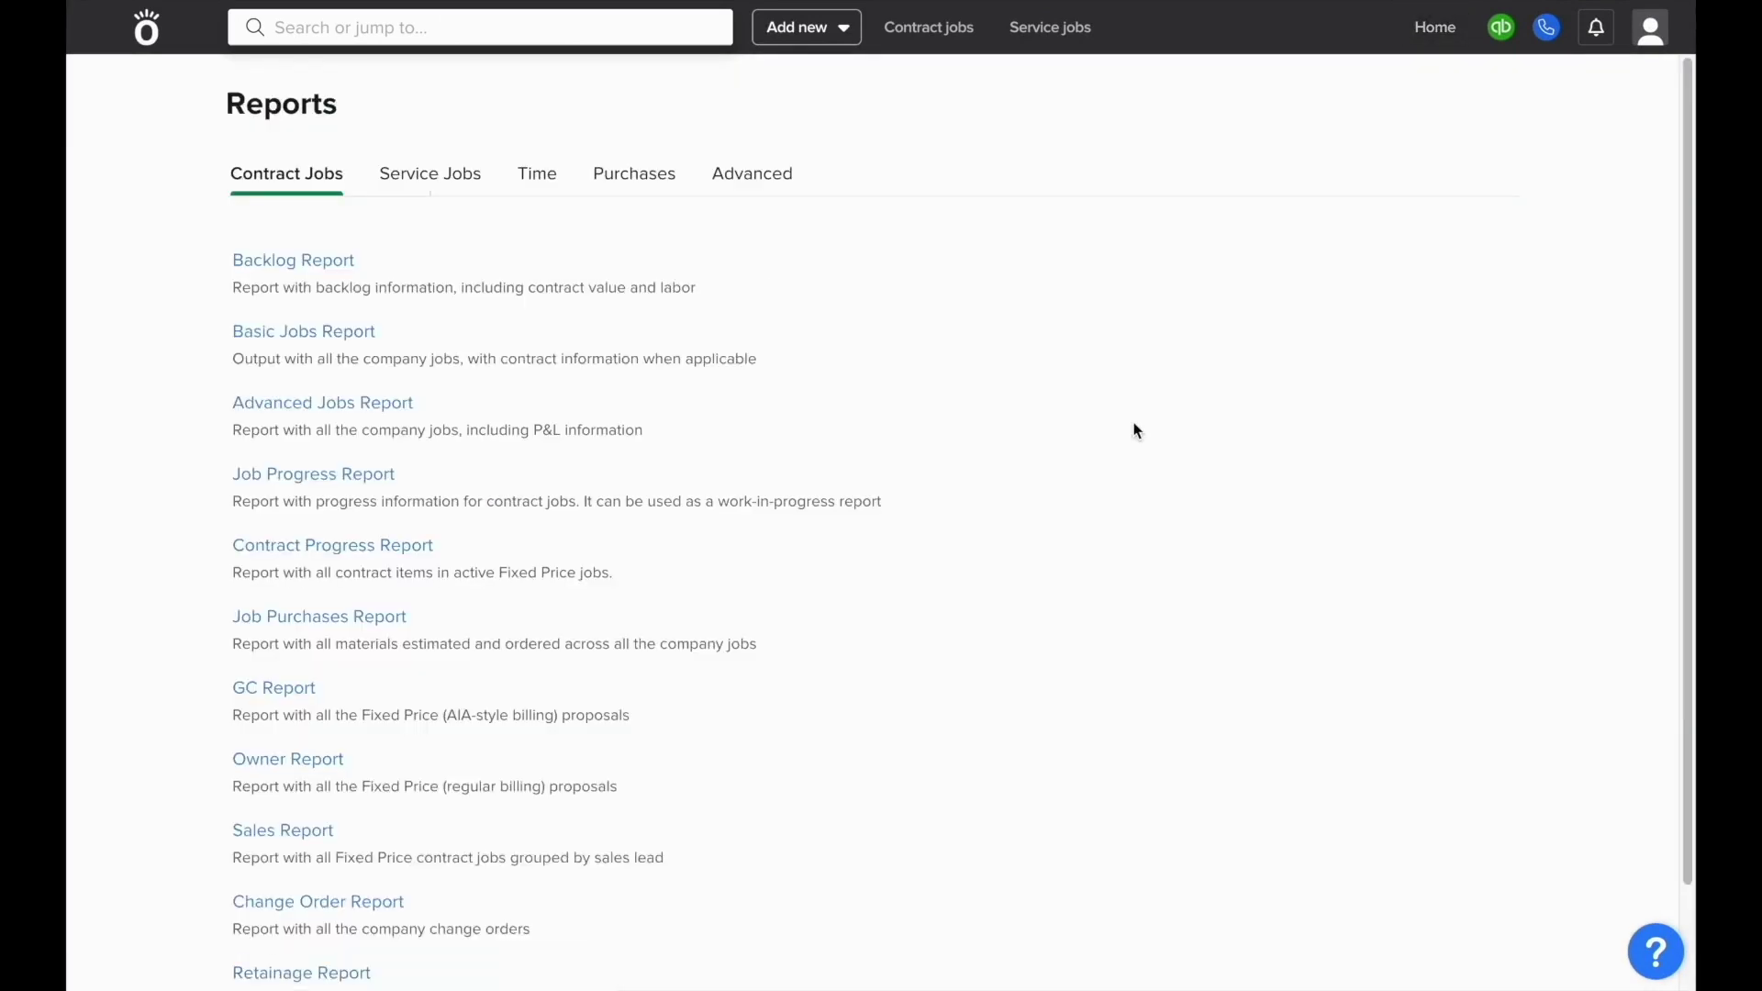
click(556, 186)
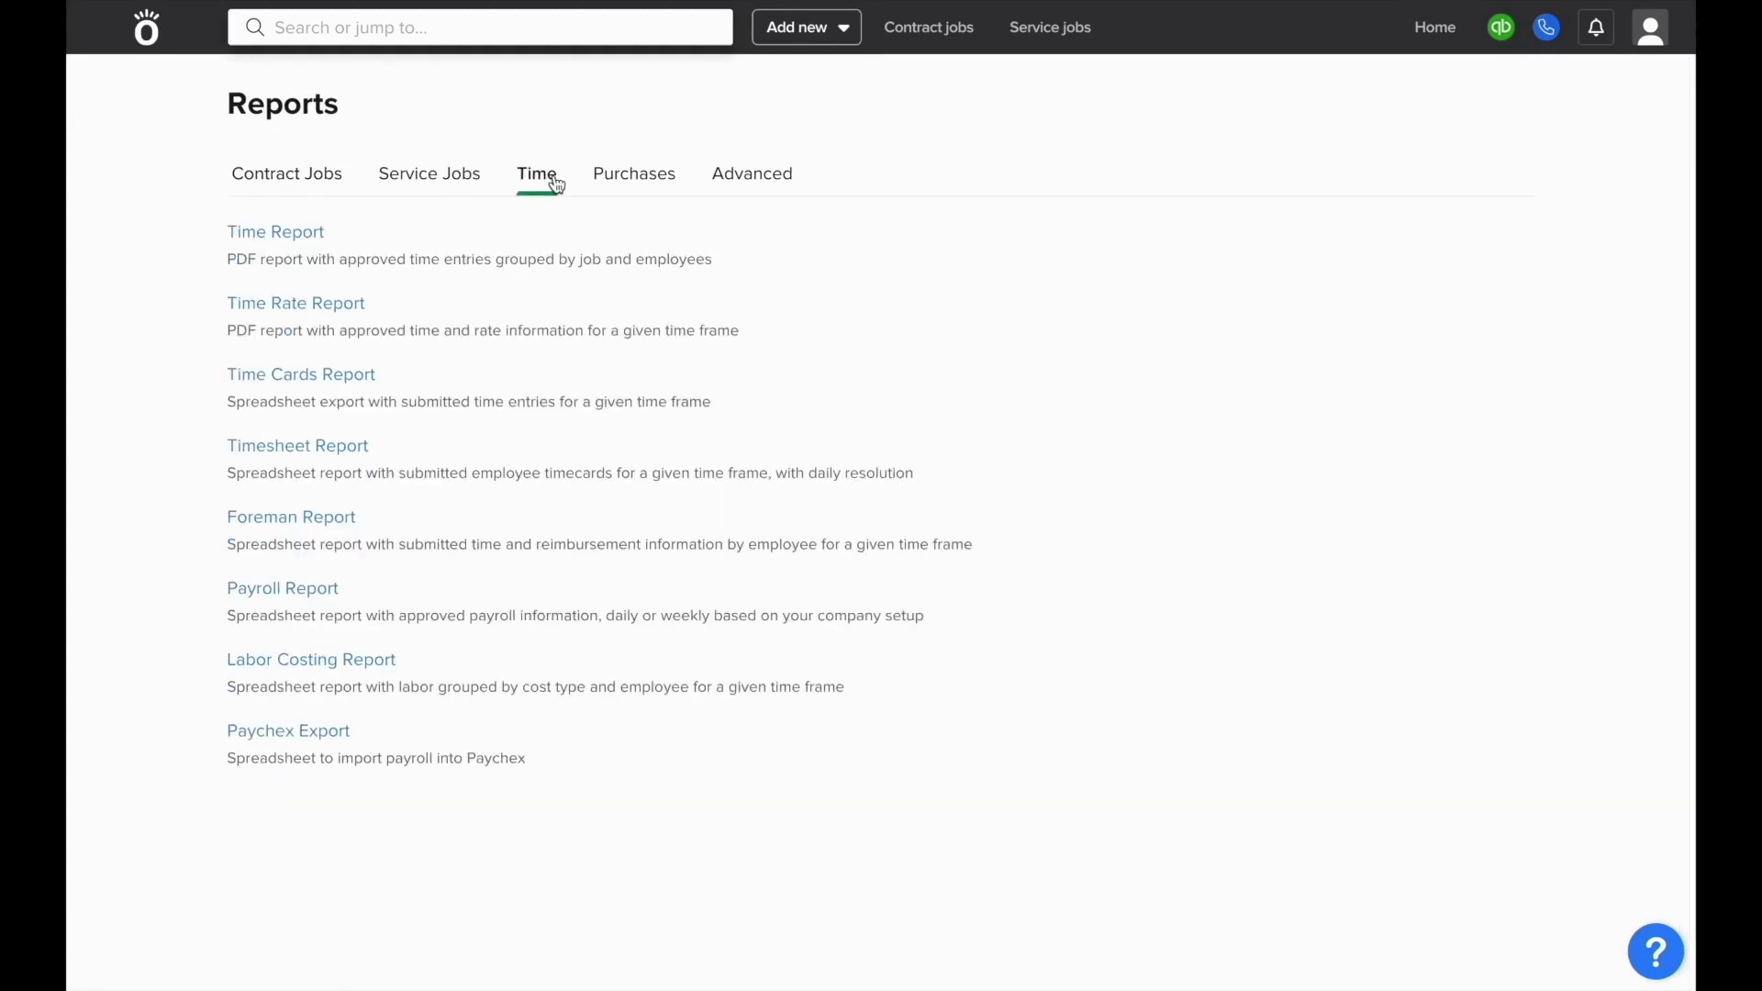
click(303, 598)
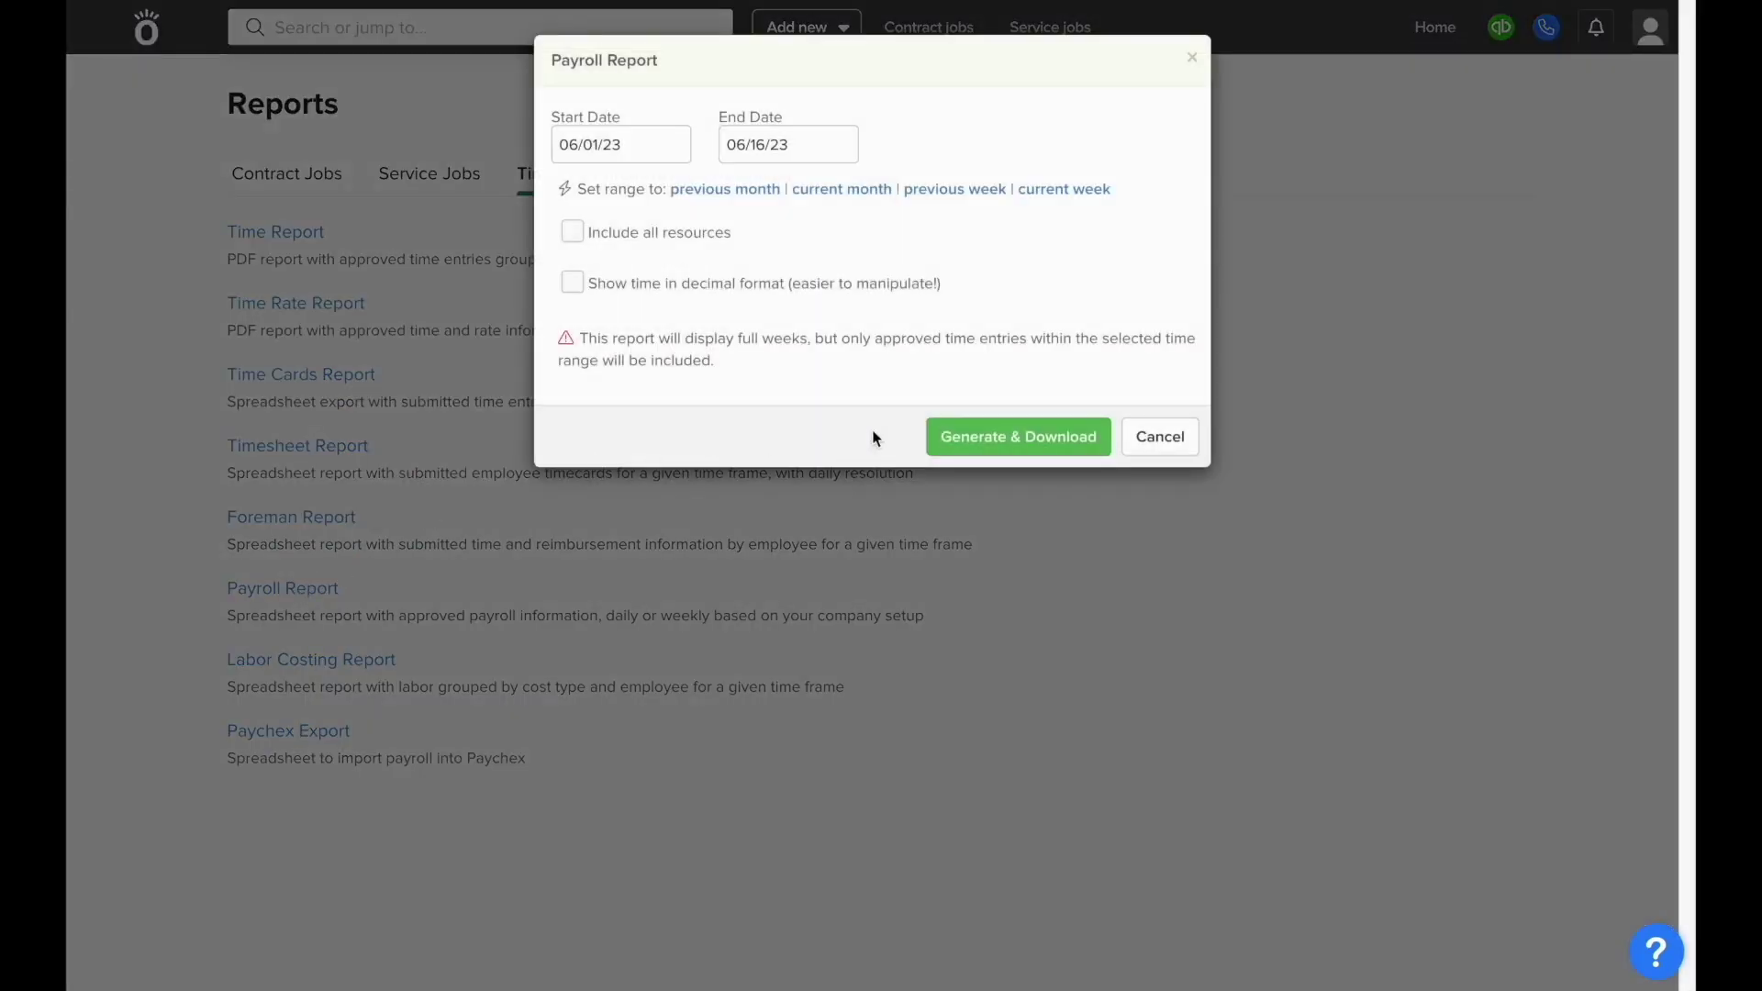
click(1011, 433)
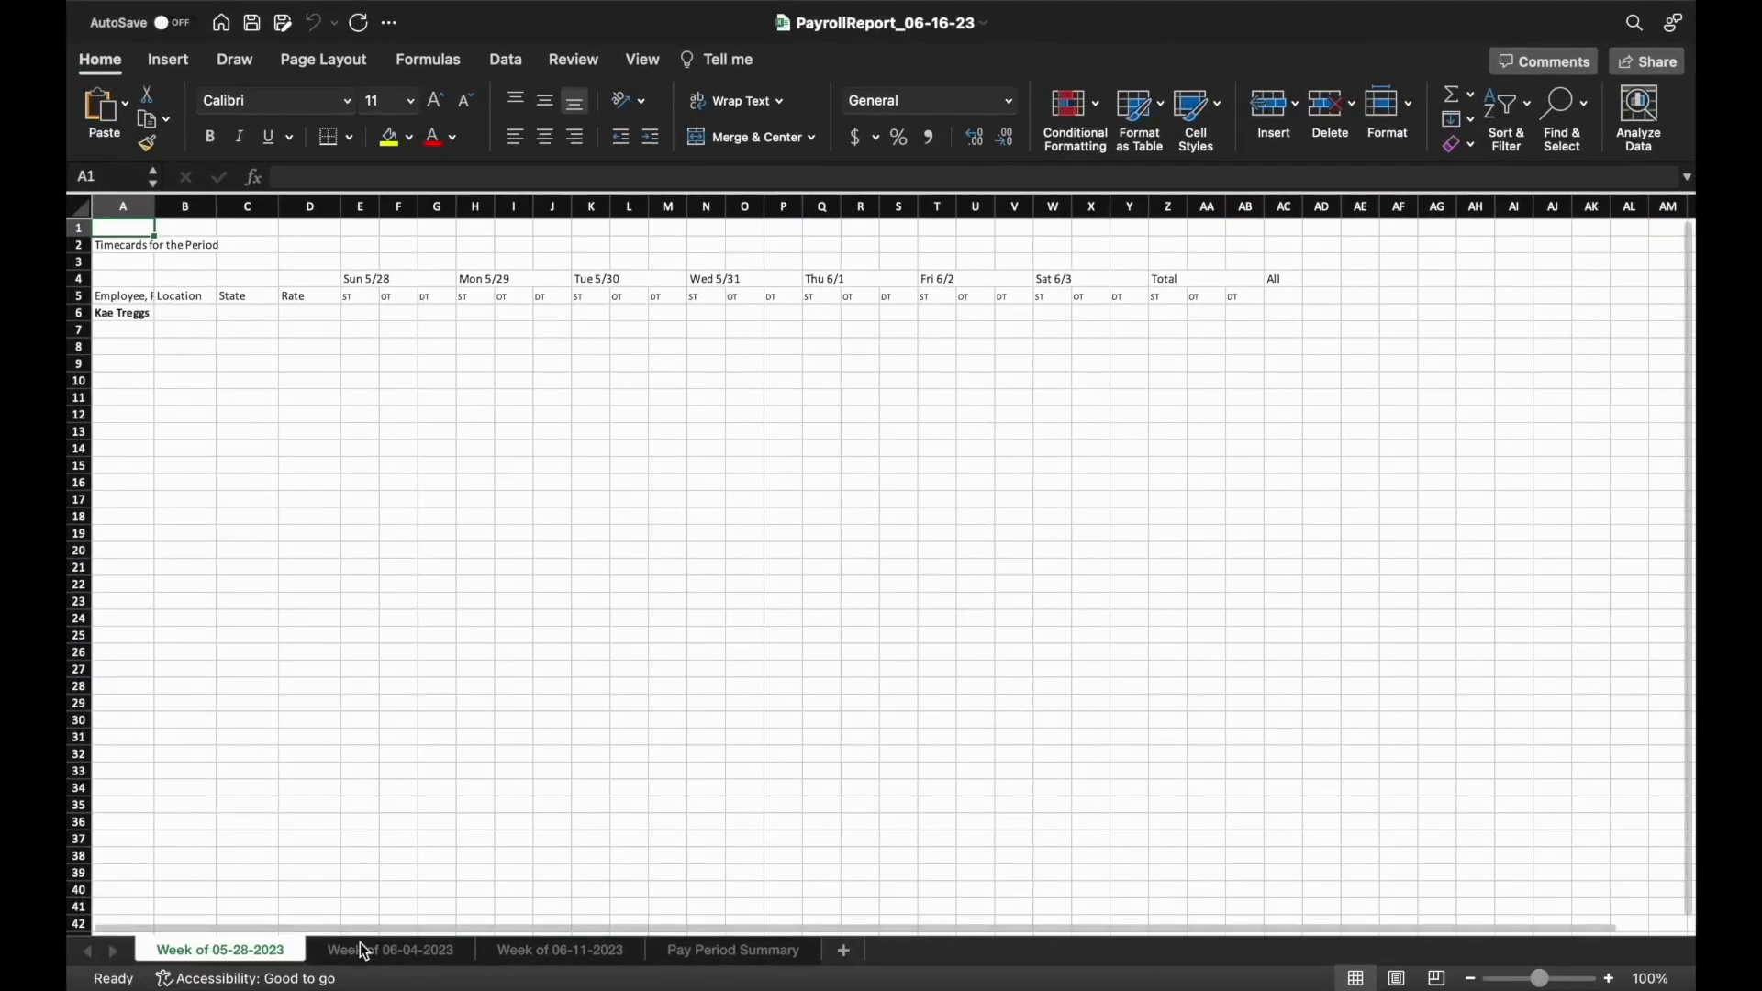
Step: View the Week of 06-04-2023 and Week of 06-11-2023 sheets, then the Pay Period Summary ($869.50 total)
click(362, 951)
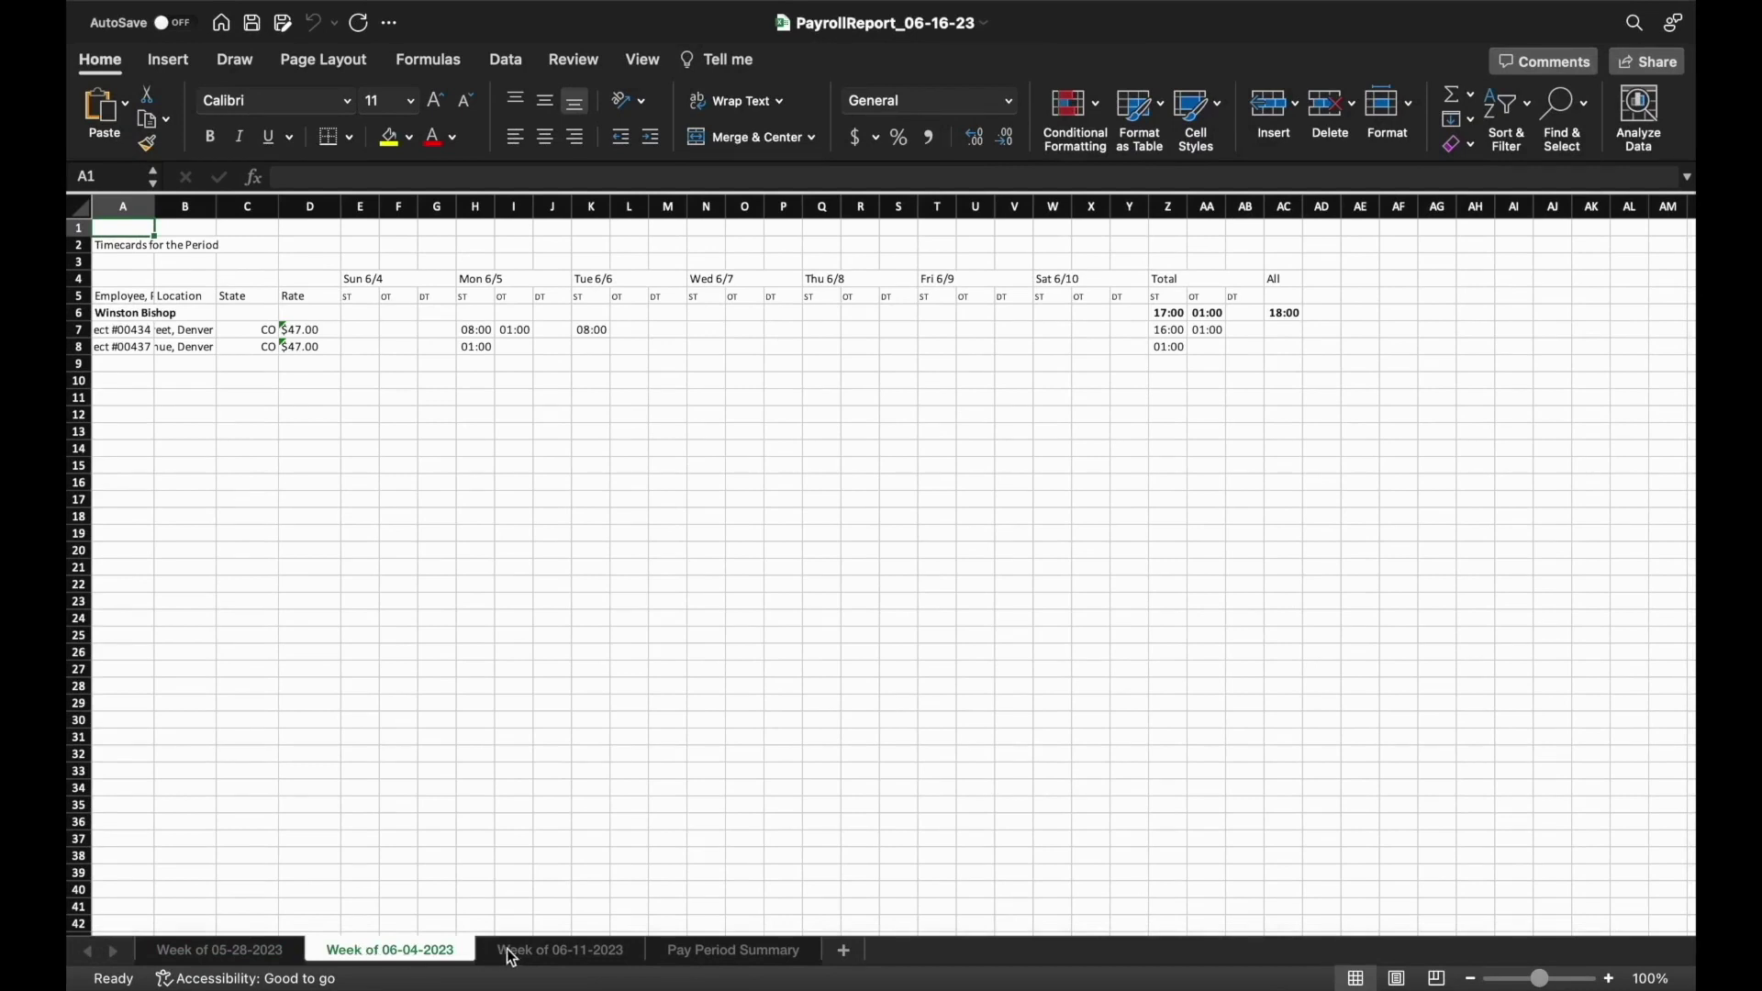
click(544, 955)
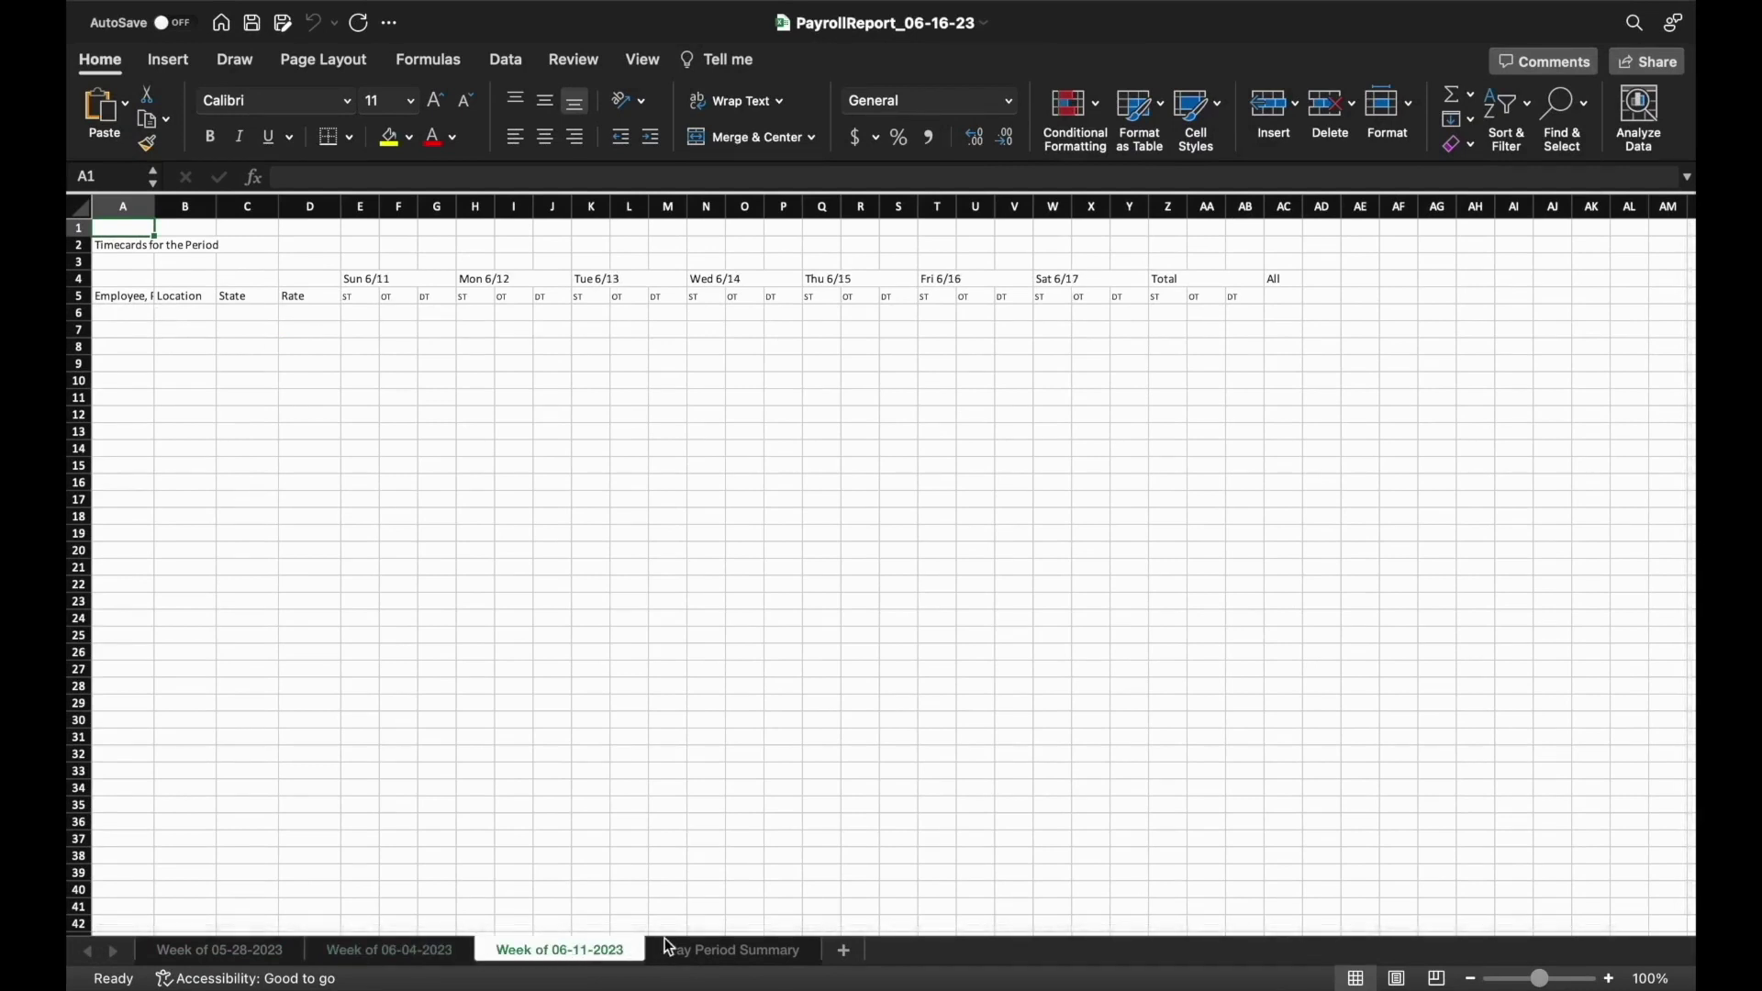
click(693, 951)
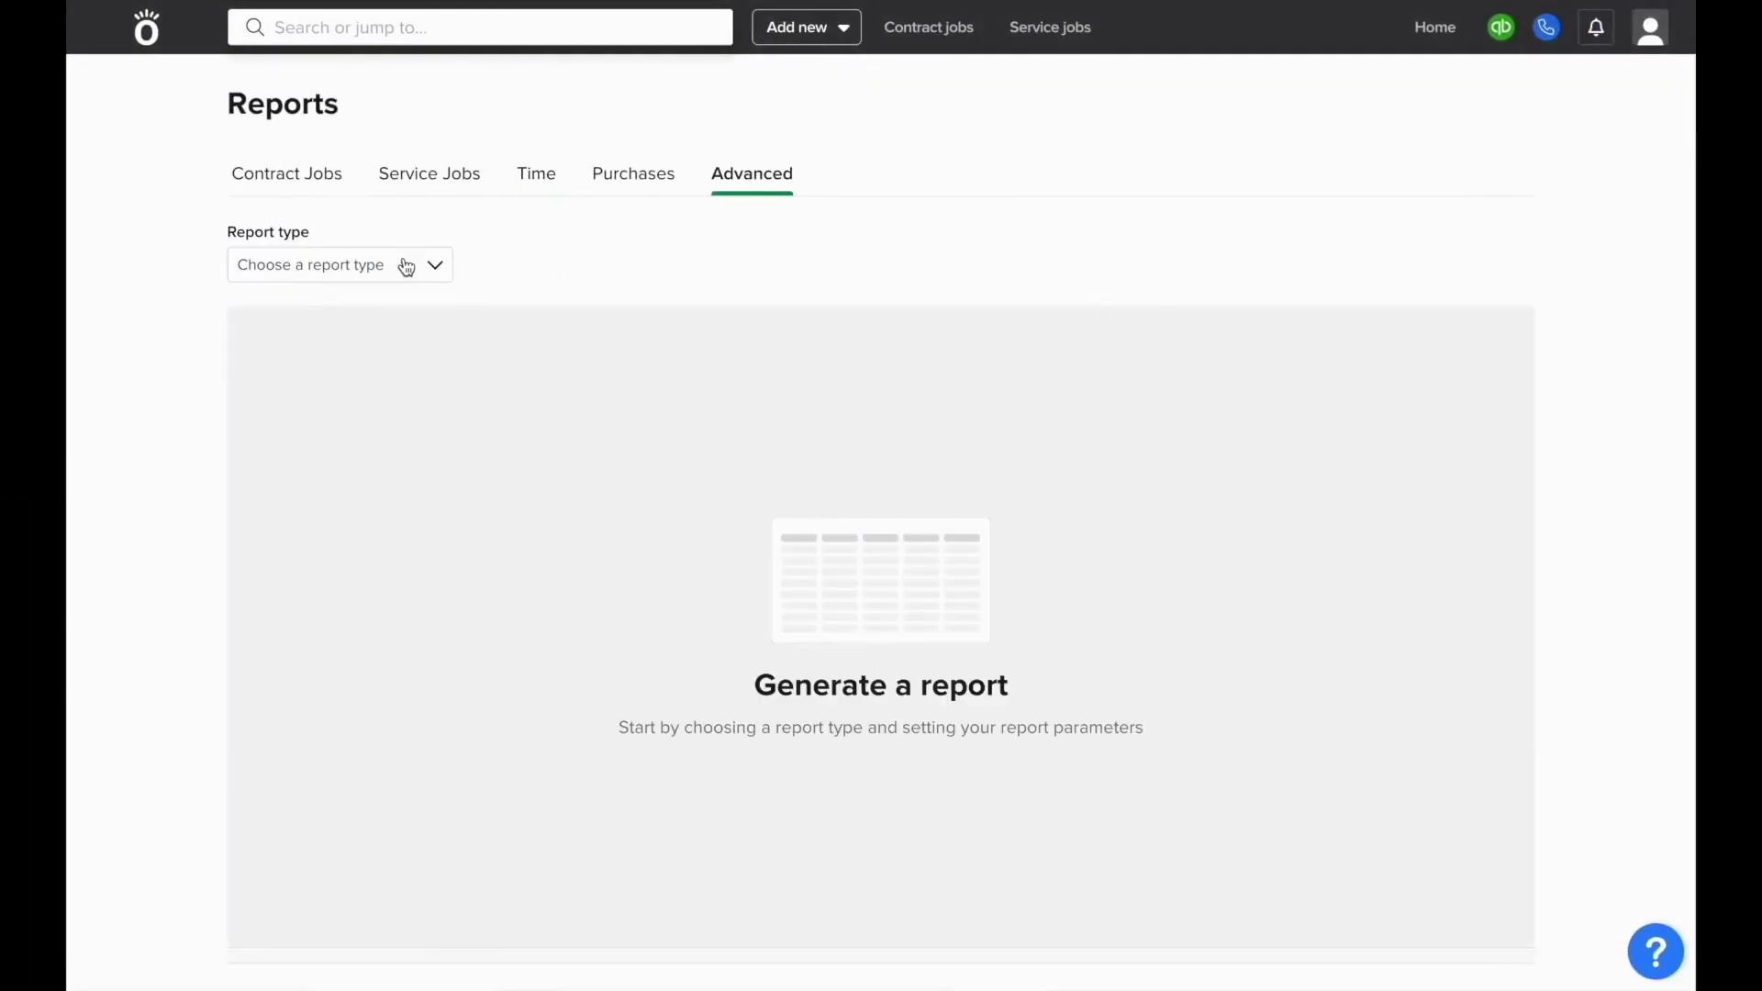
Step: Generate a Work-in-progress report with start date June 1 and end date June 16, 2023
click(407, 268)
click(405, 289)
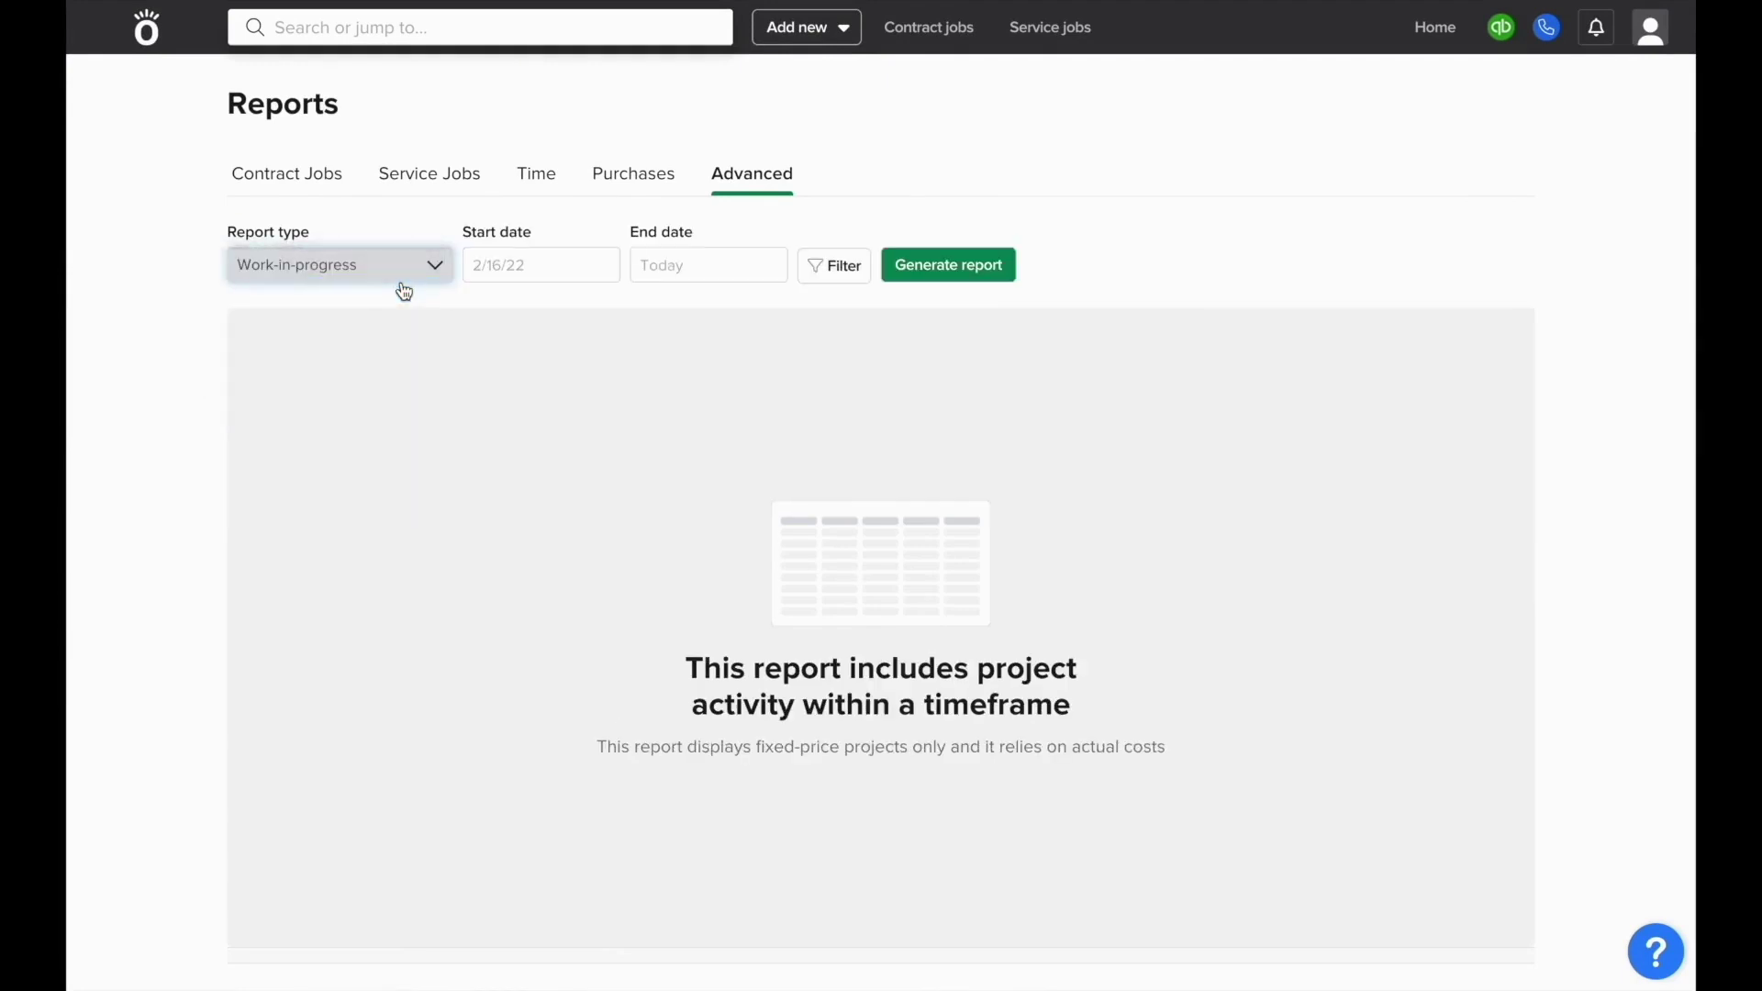
click(523, 265)
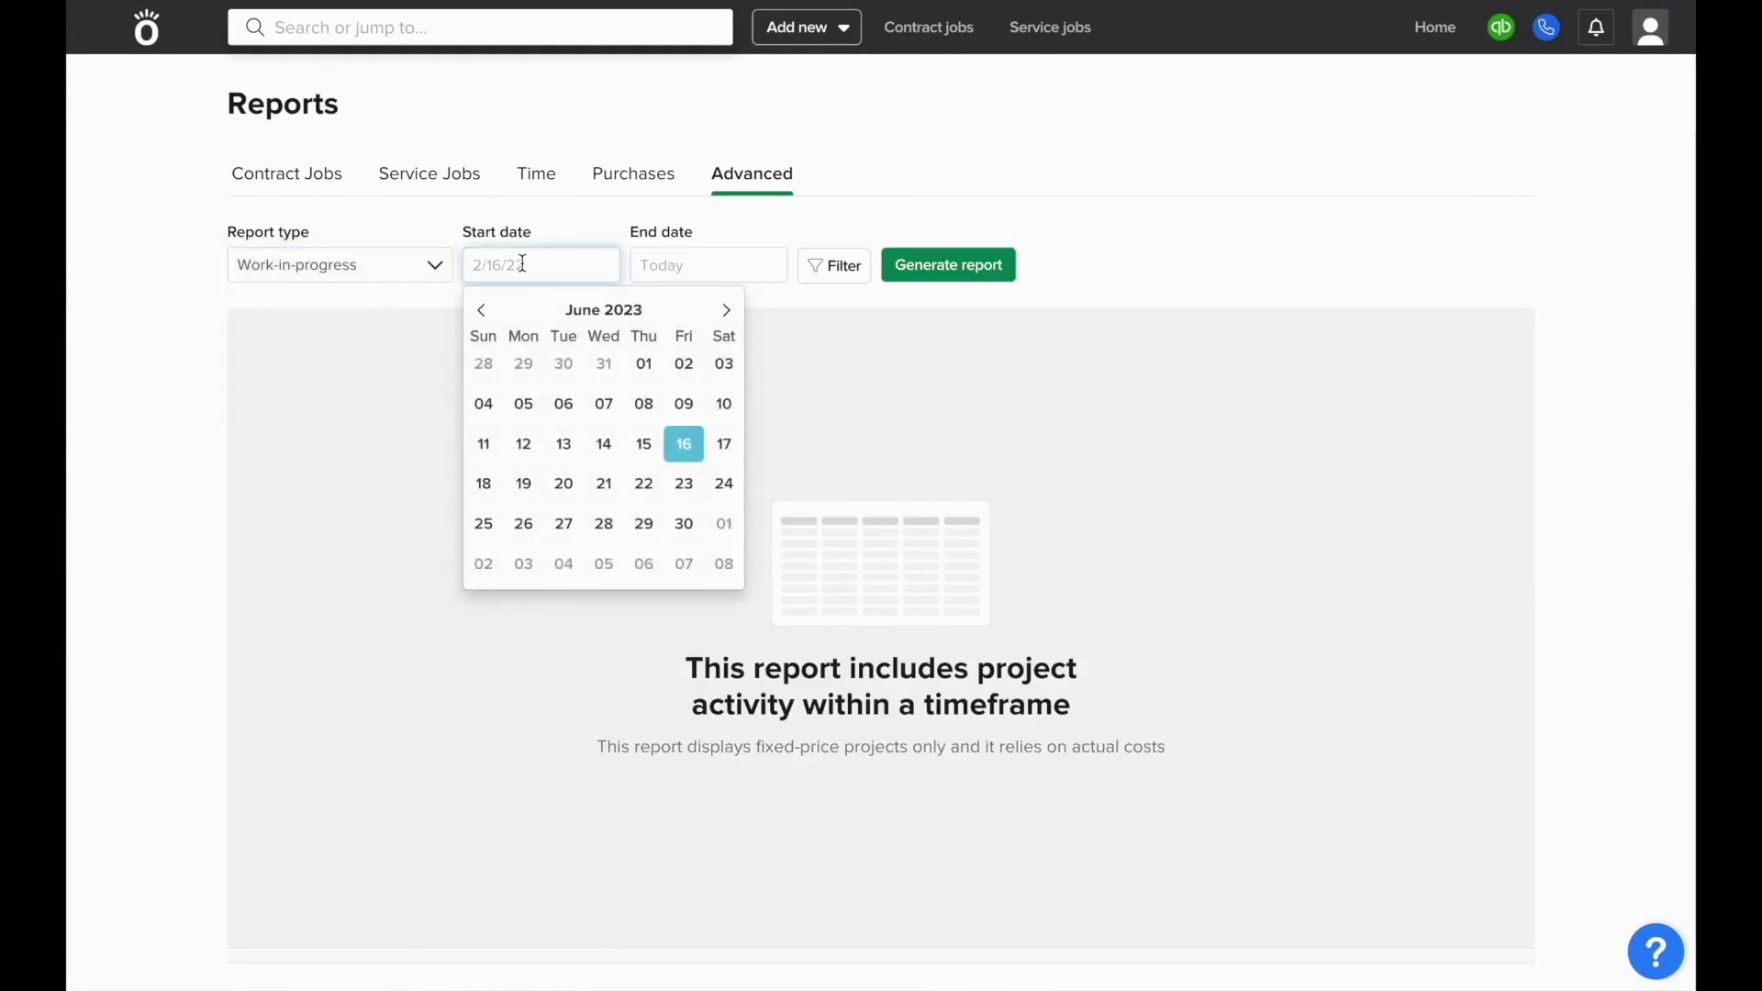
click(644, 364)
click(677, 266)
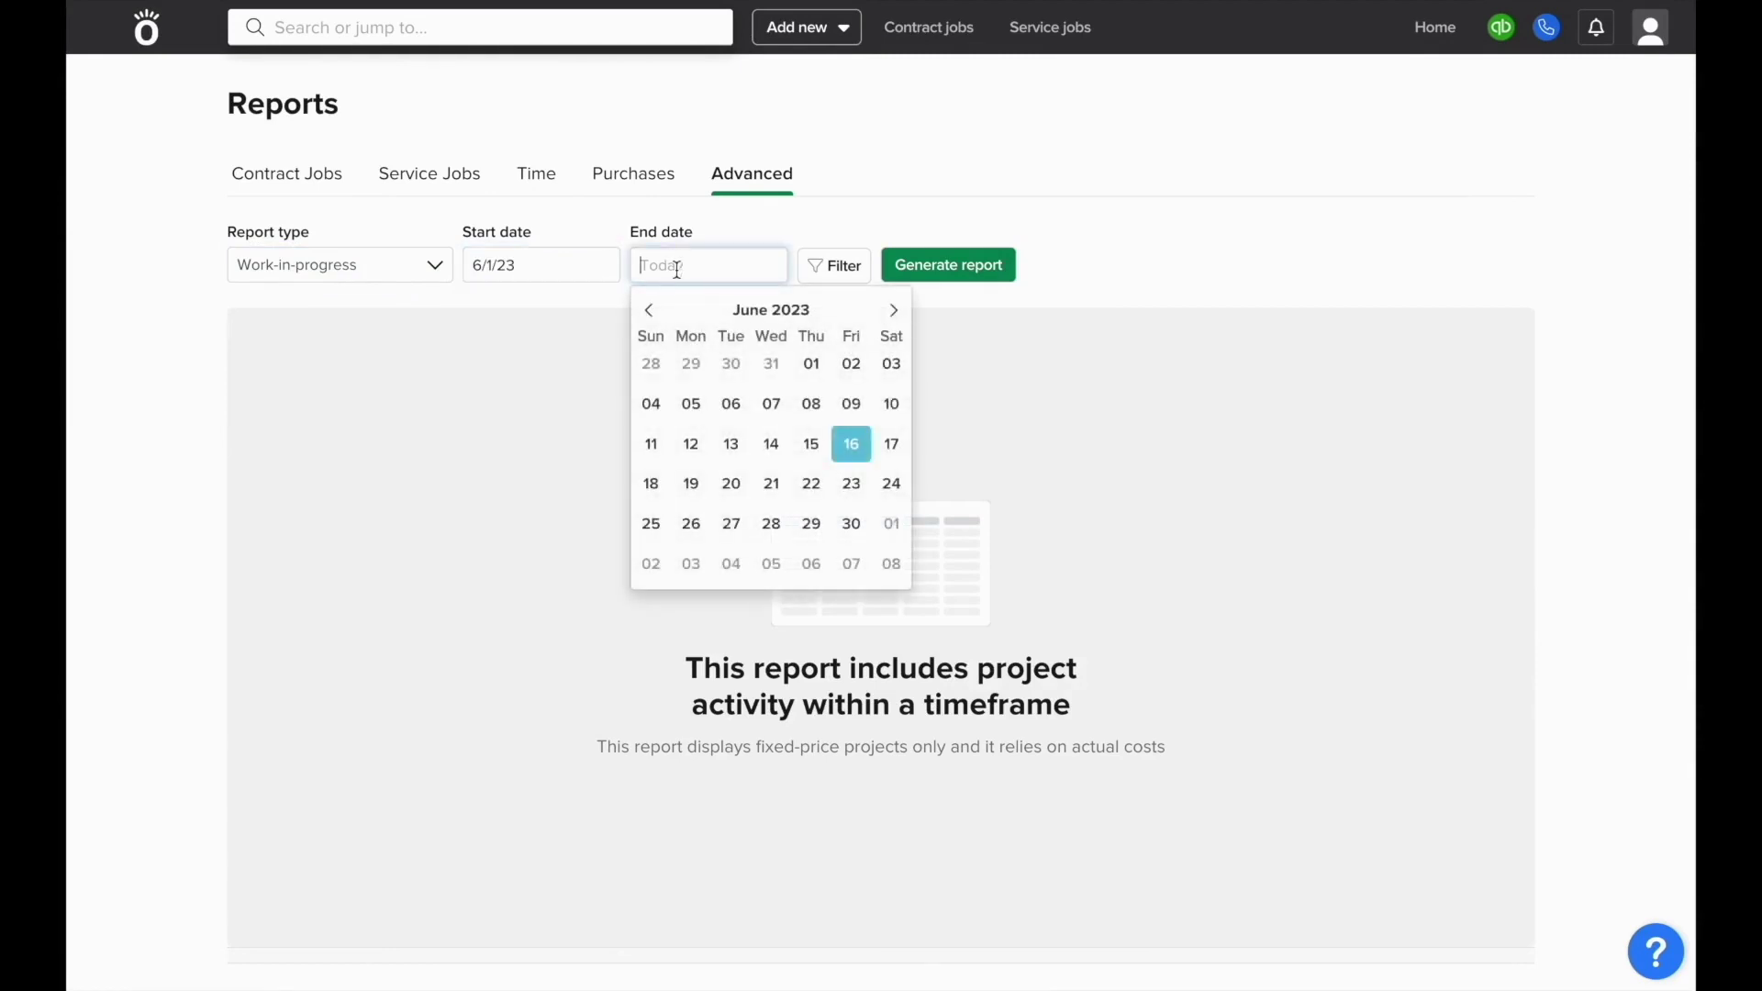
click(846, 446)
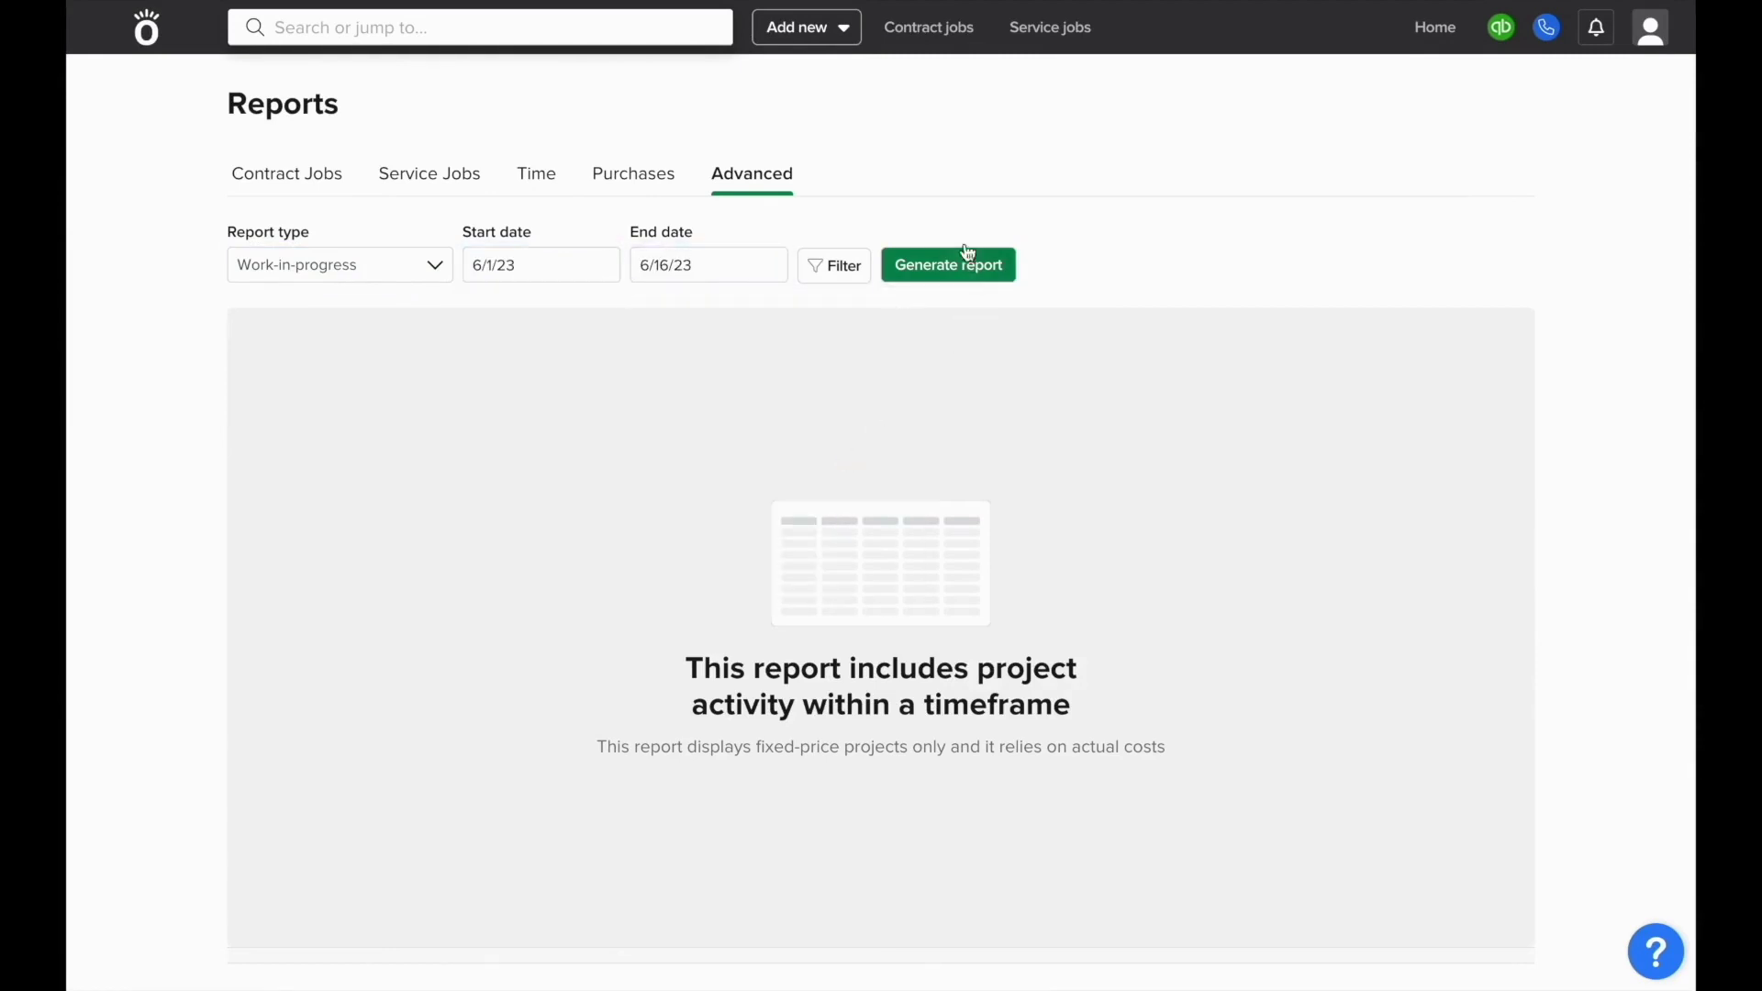
click(965, 265)
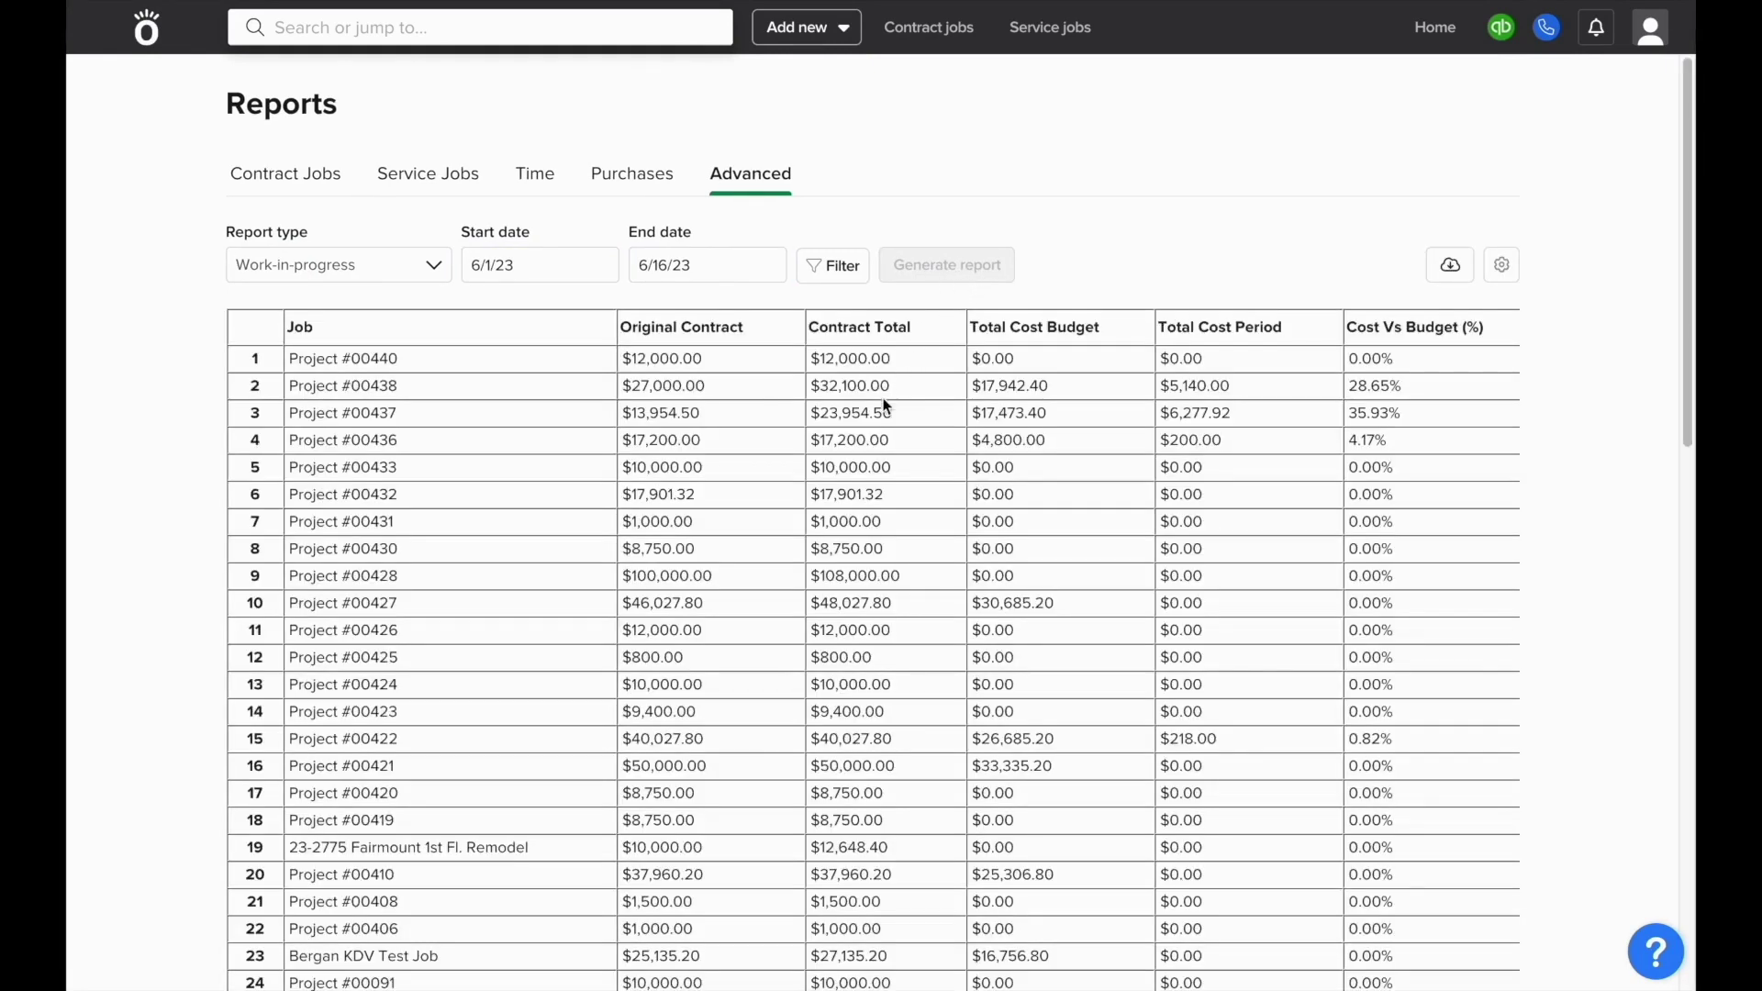
Step: Hide the Original contract and Contract total columns from the work-in-progress report
scroll(886, 406, right, 5)
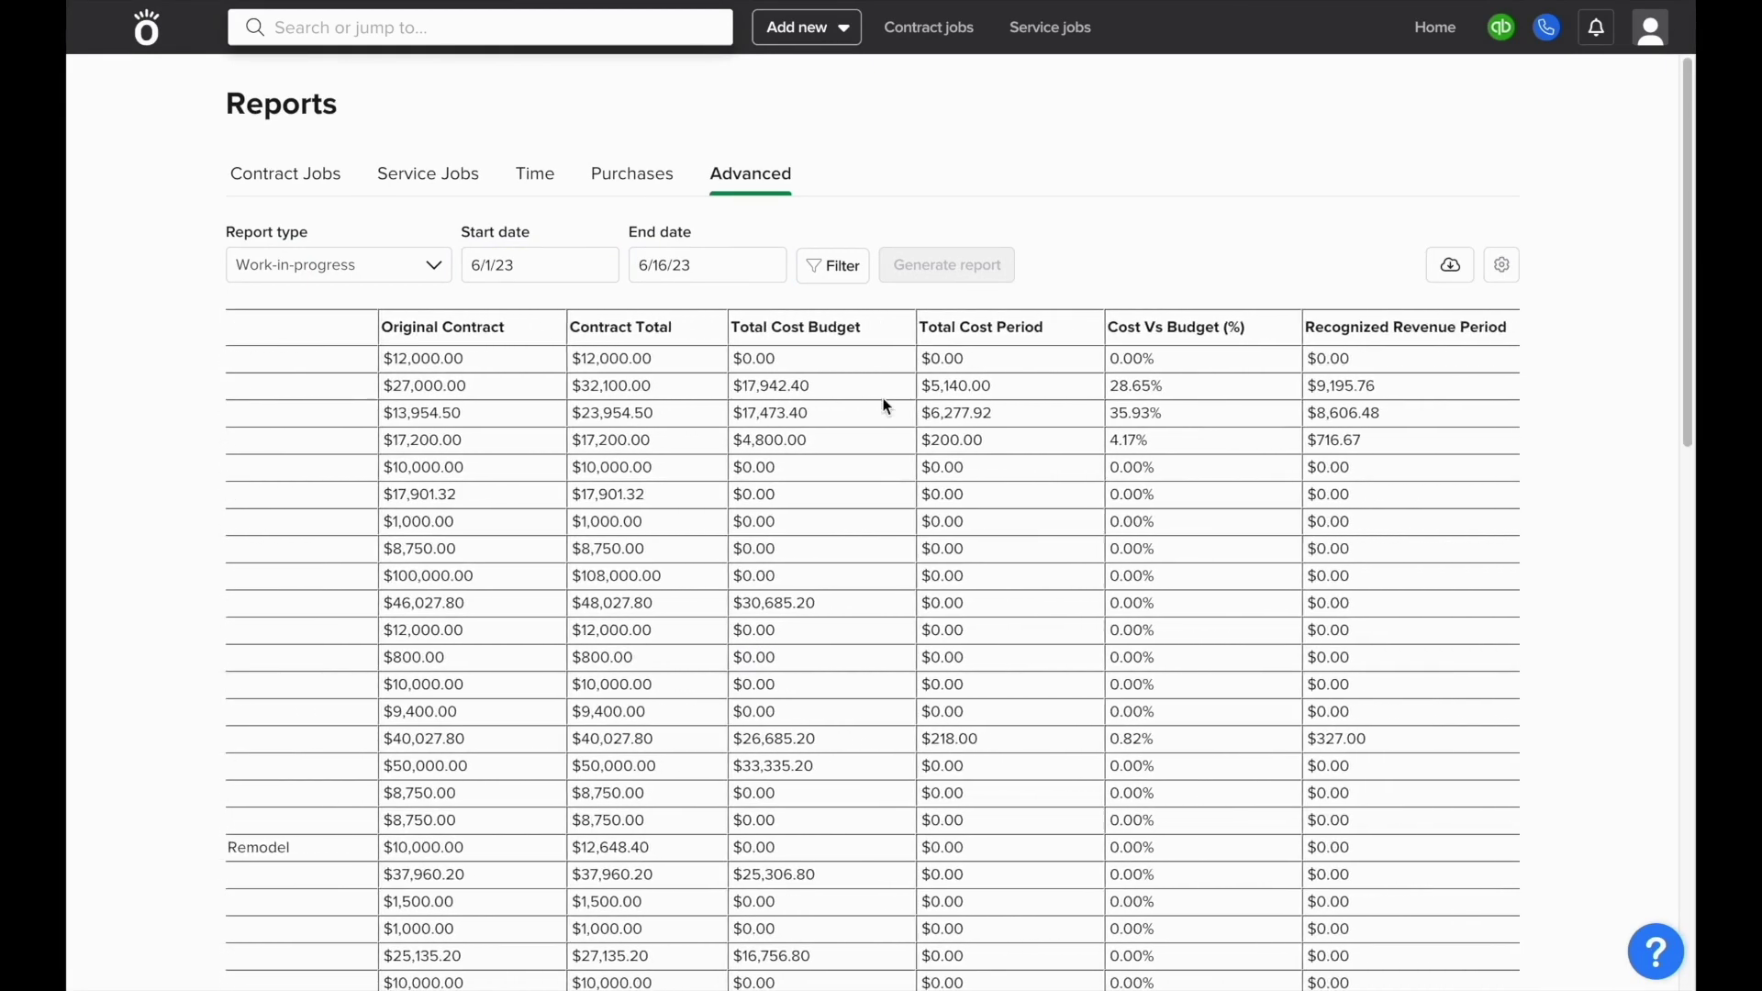
scroll(886, 405, right, 3)
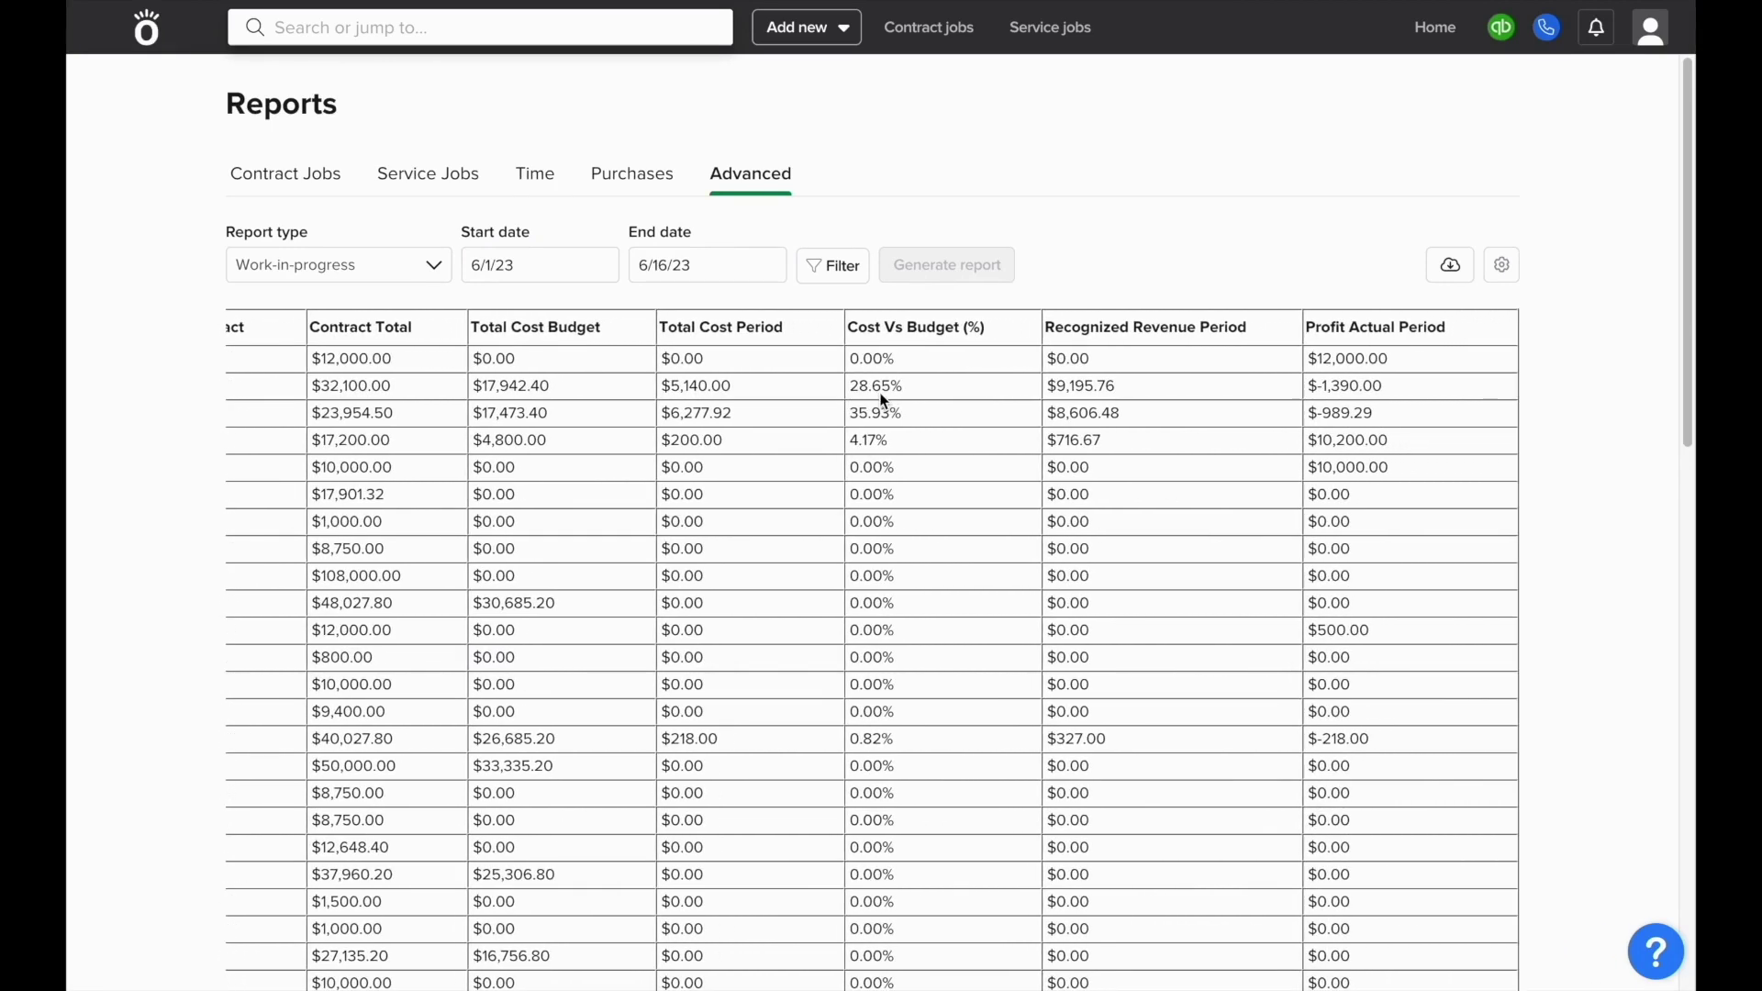
click(1502, 265)
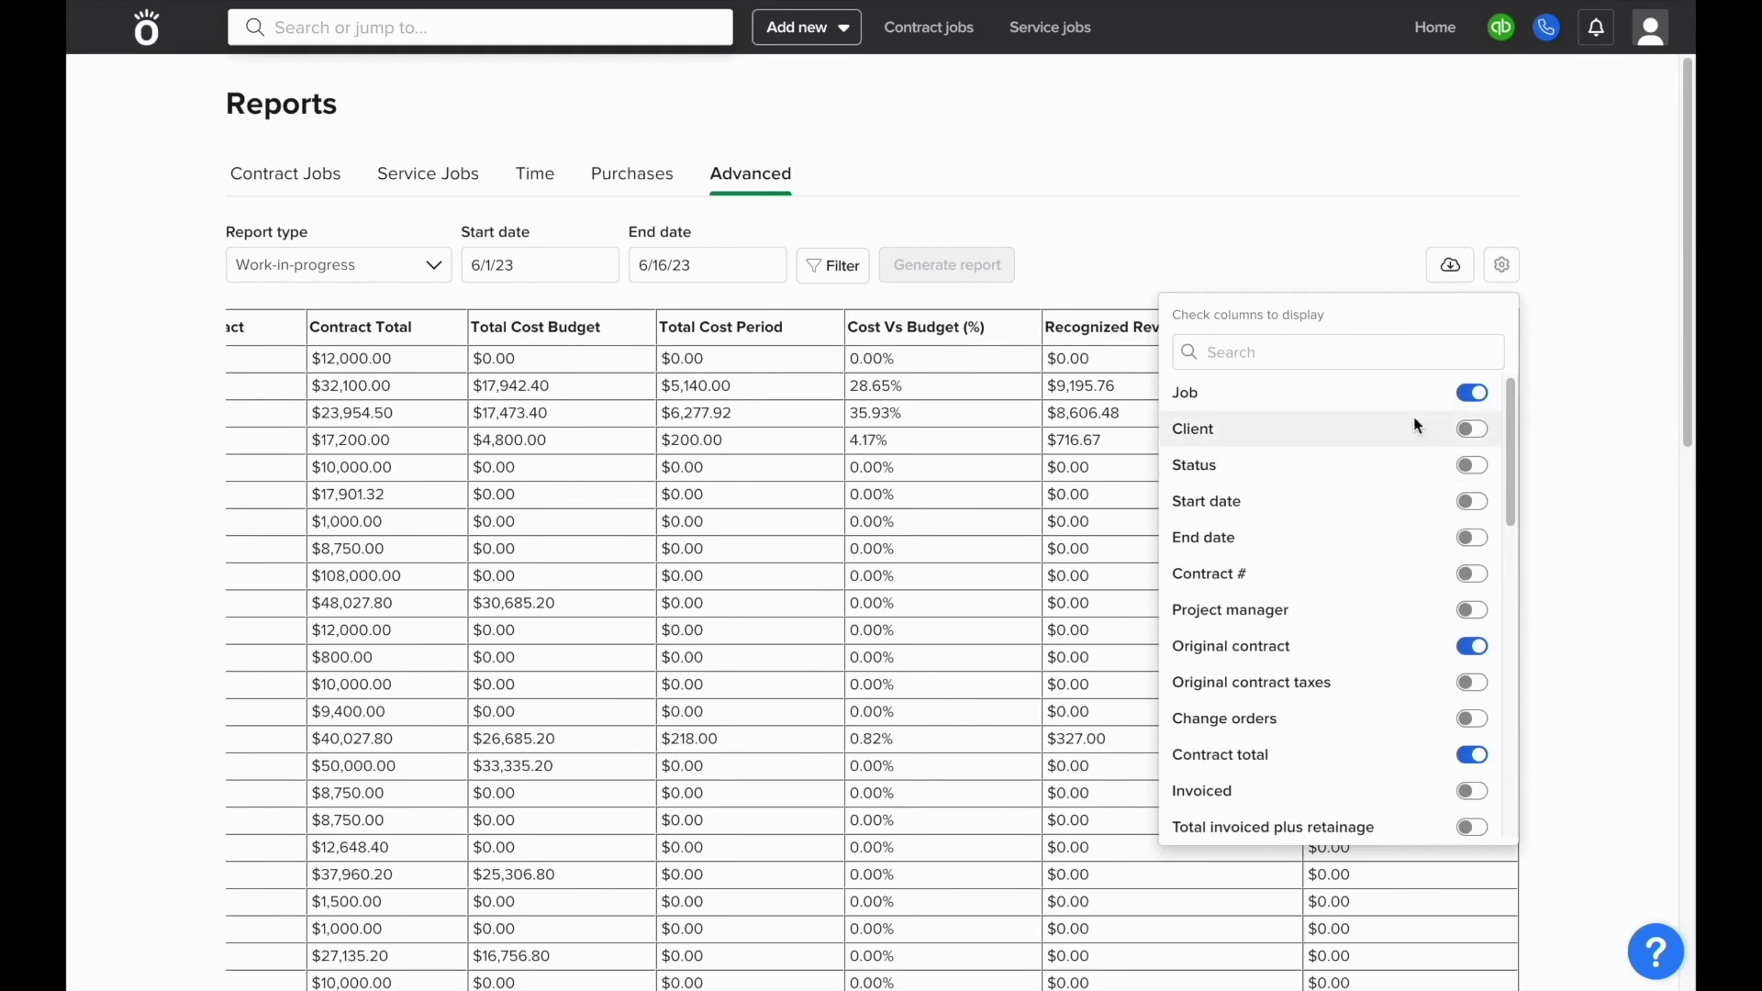
click(1471, 646)
click(1471, 754)
Step: Also hide Total cost budget, Cost vs budget (%), Recognized revenue period and Profit actual period columns
scroll(1473, 759, down, 1)
scroll(1473, 759, down, 7)
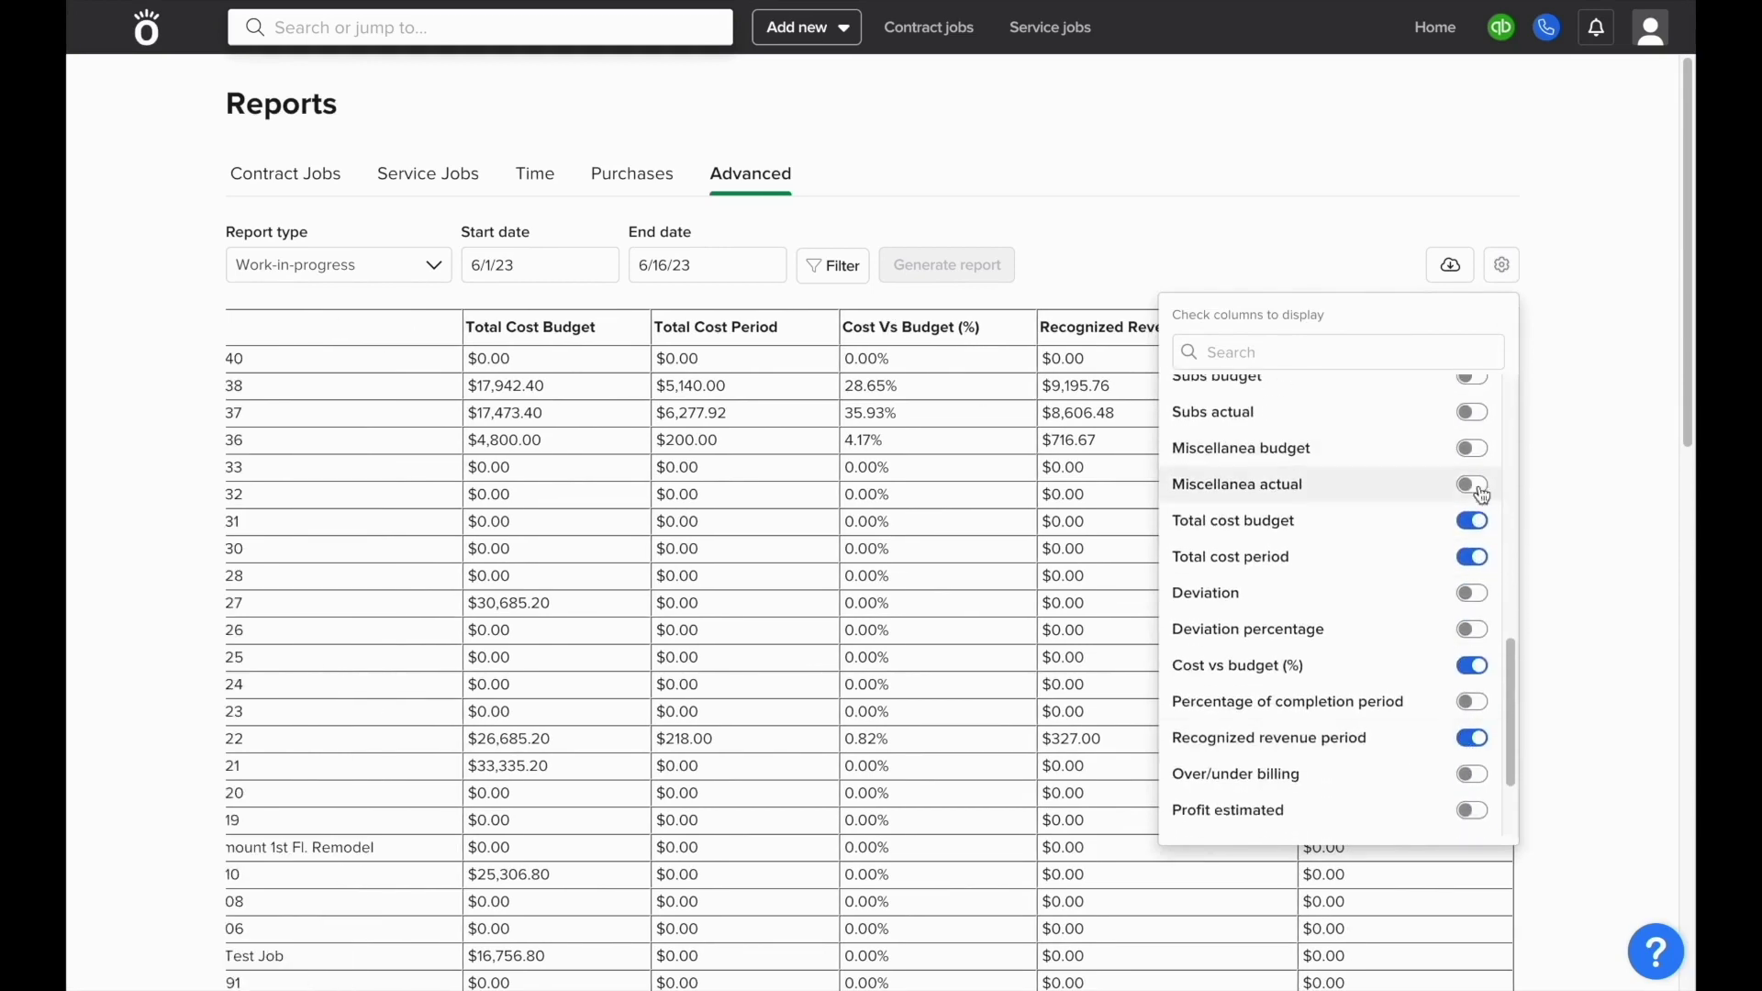
click(1472, 520)
click(1472, 665)
click(1474, 740)
scroll(1476, 745, down, 3)
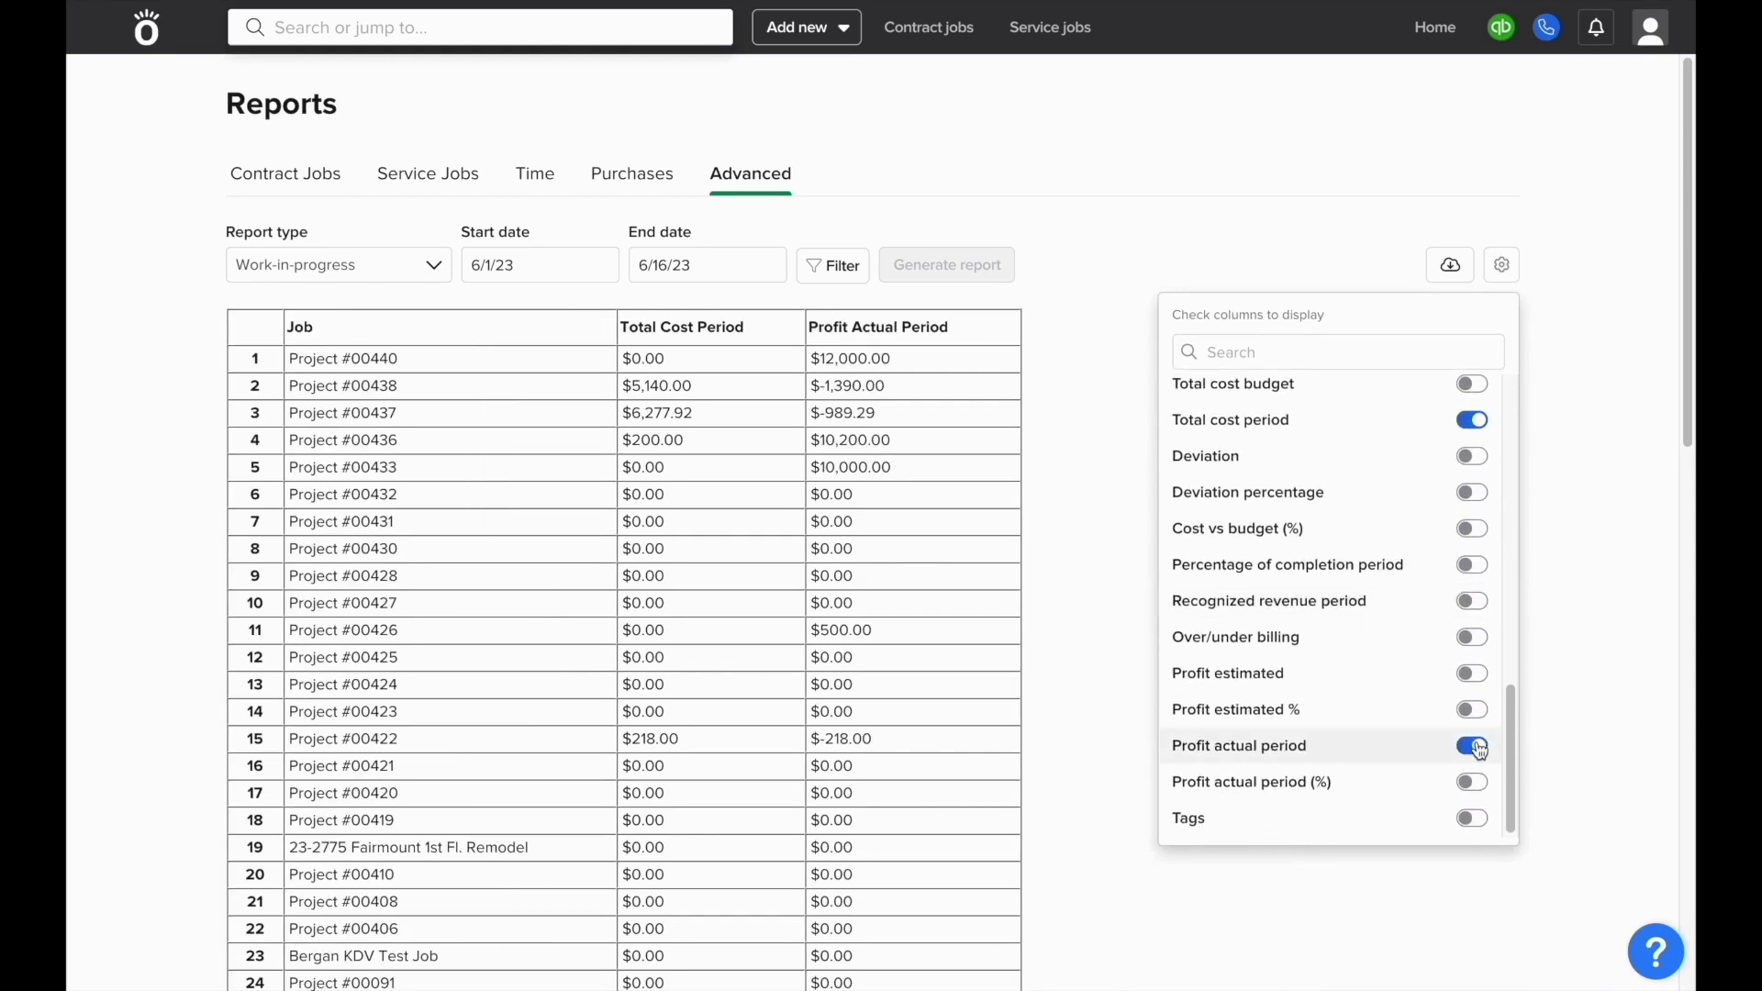
click(1474, 746)
click(1111, 693)
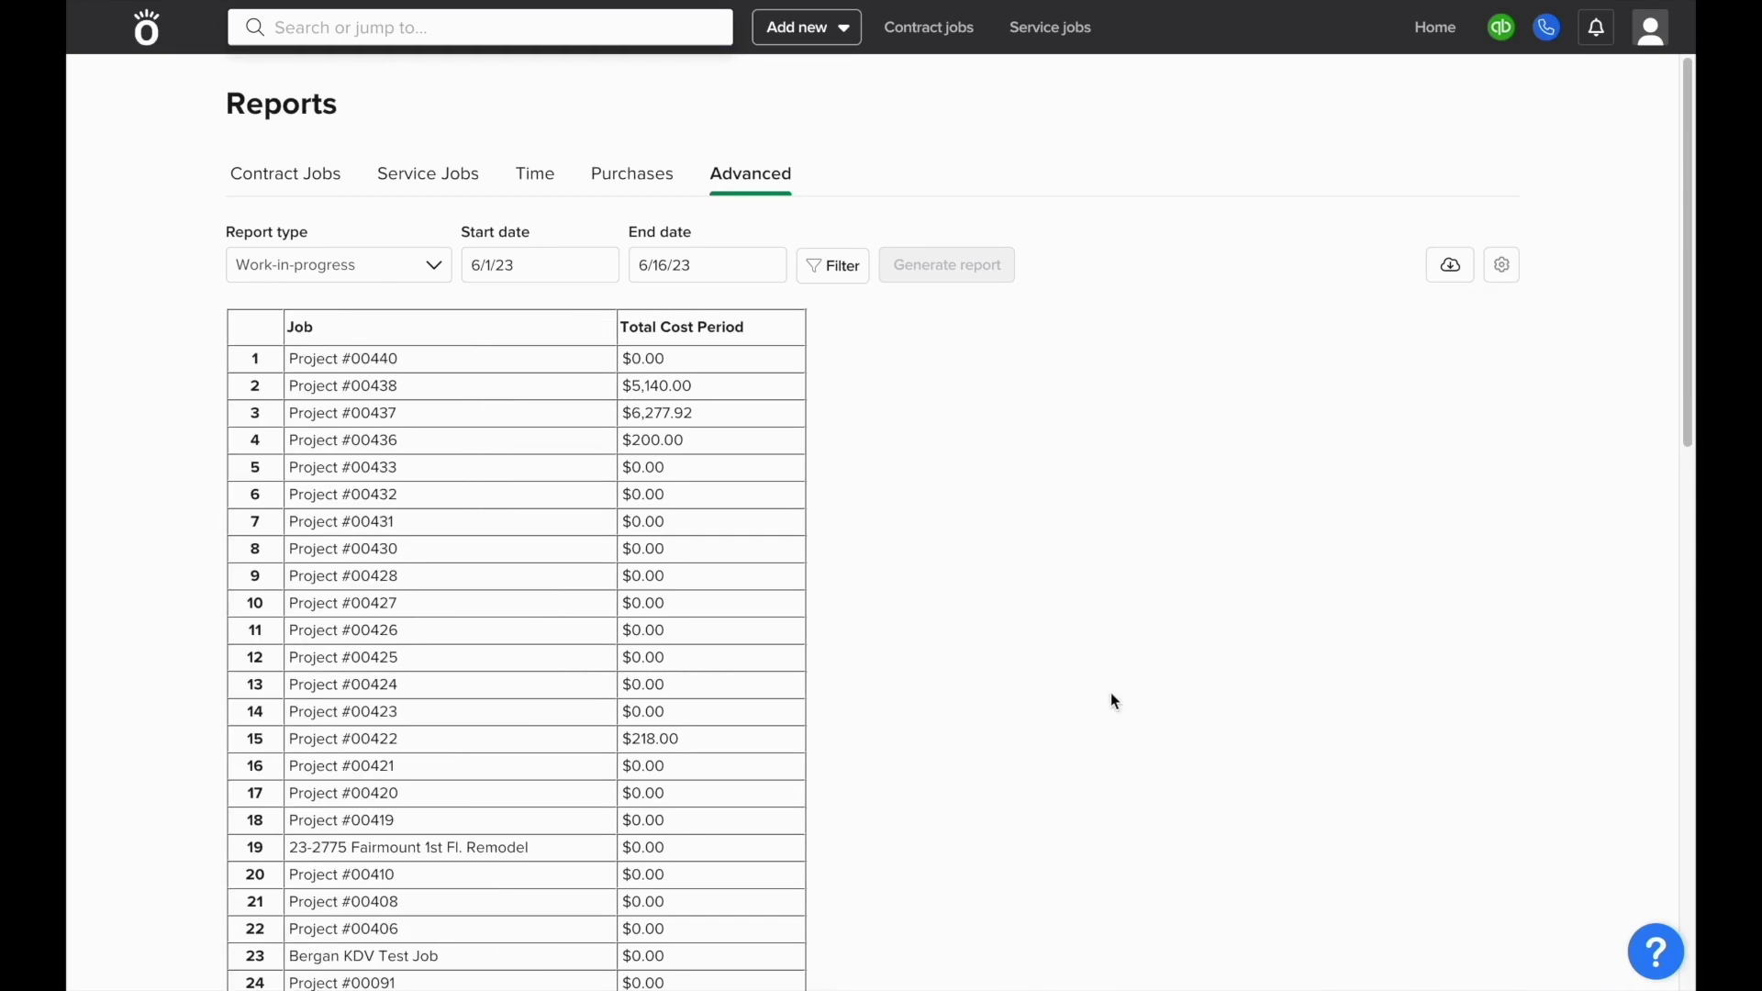
Step: Move the start date back to May 1, 2023, regenerate the report and download it as CSV
click(590, 265)
click(483, 315)
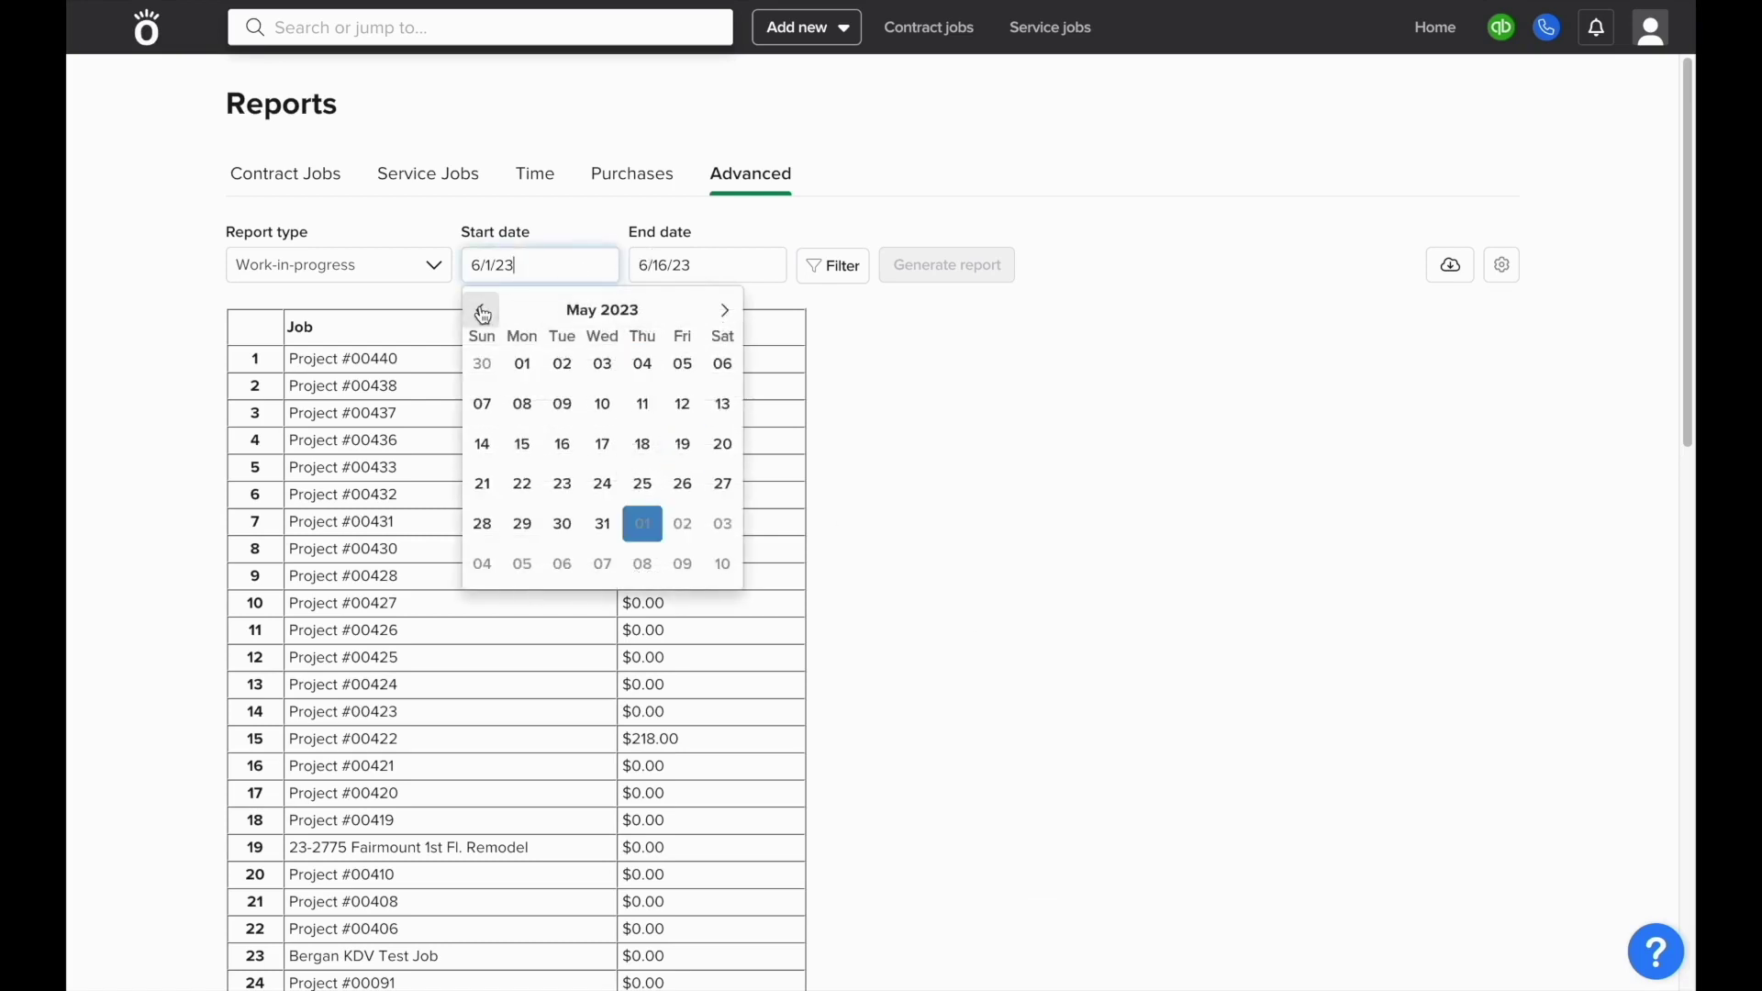
click(522, 364)
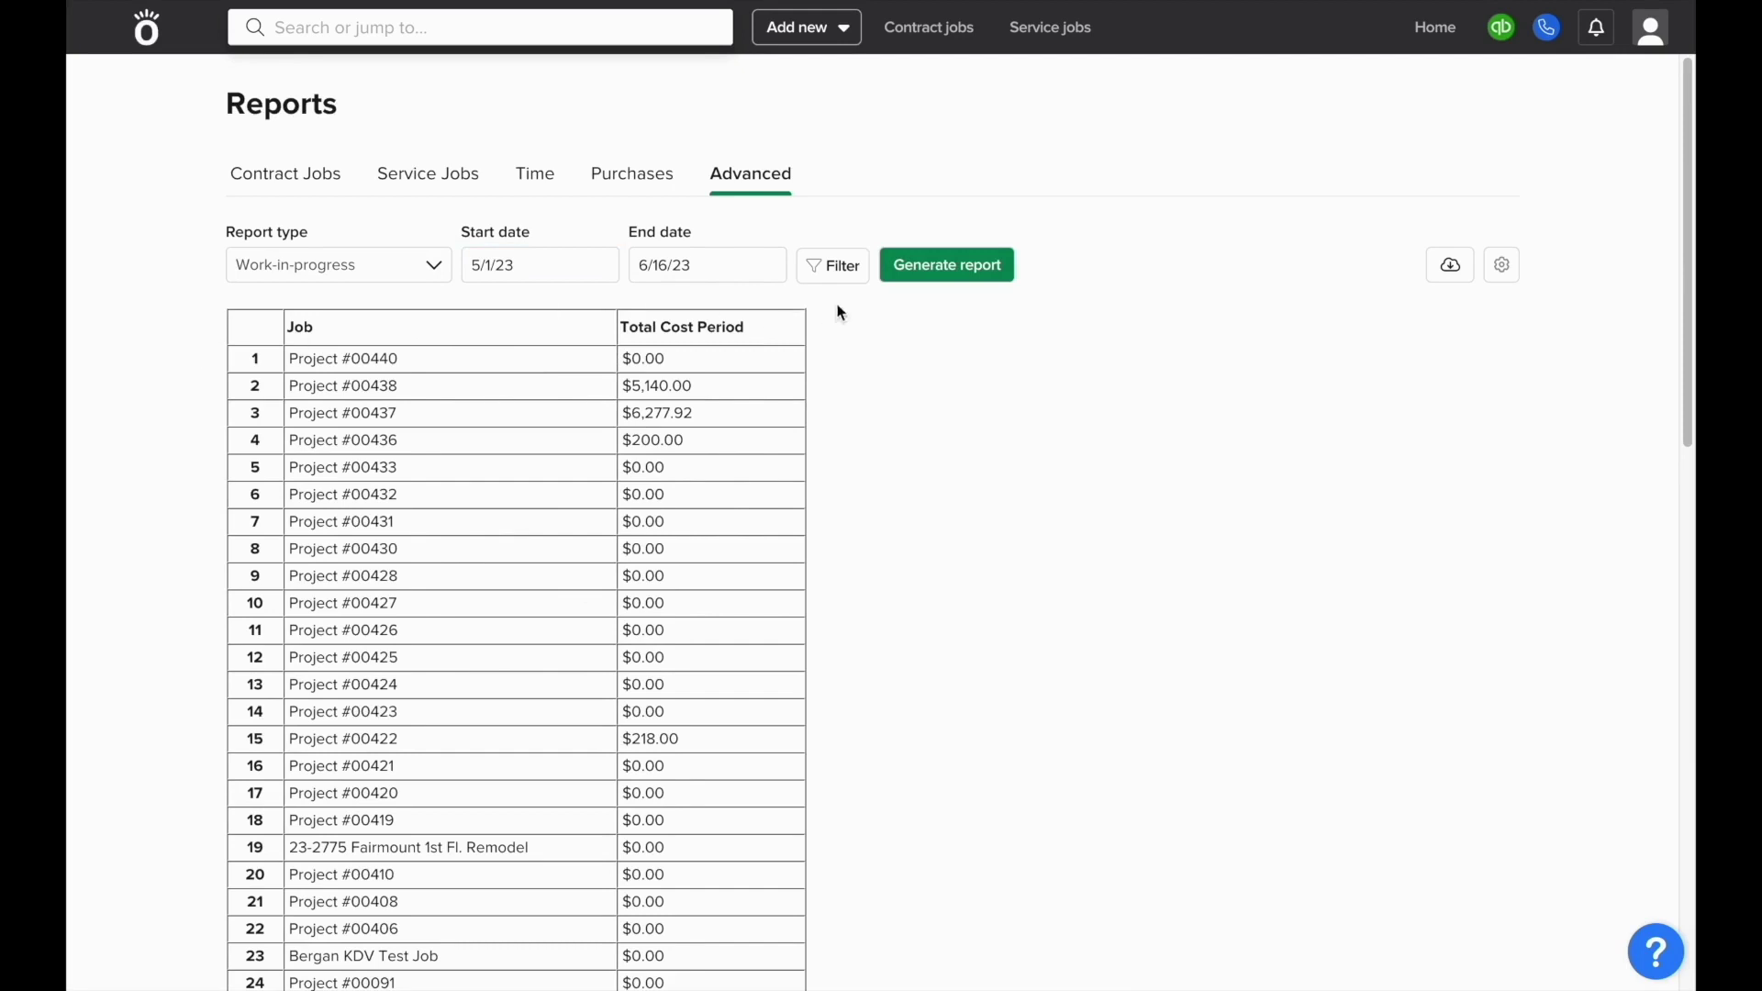
click(905, 273)
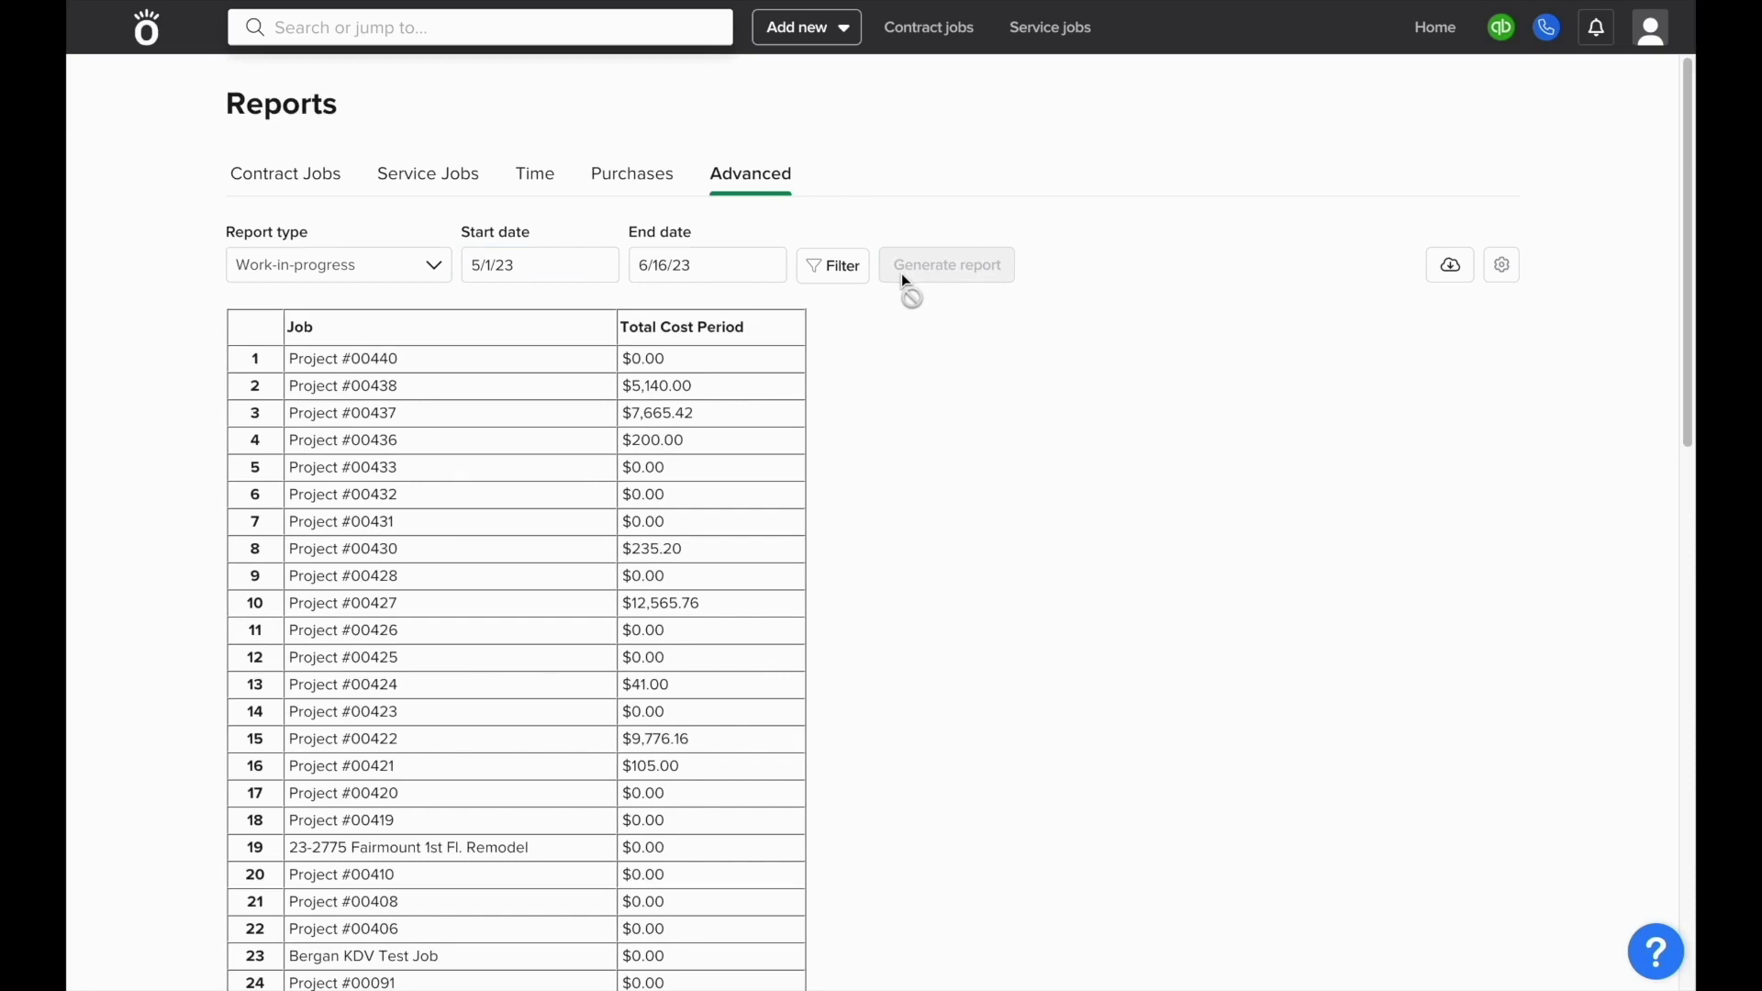
click(1454, 282)
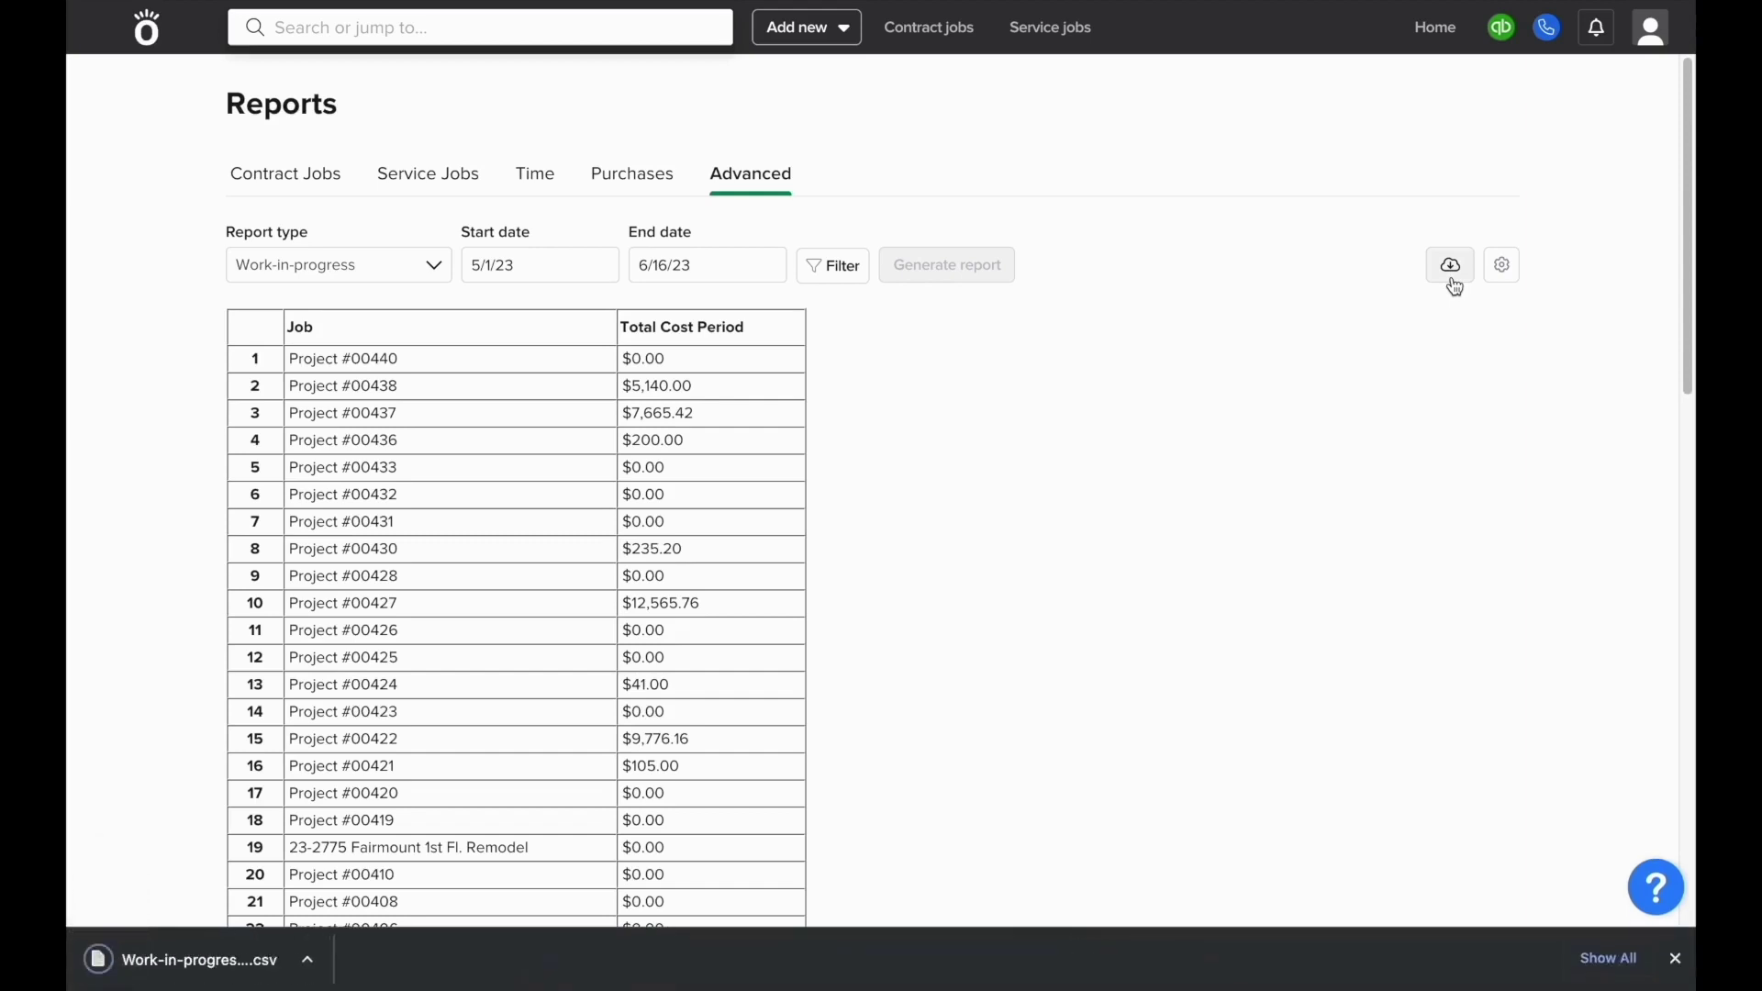